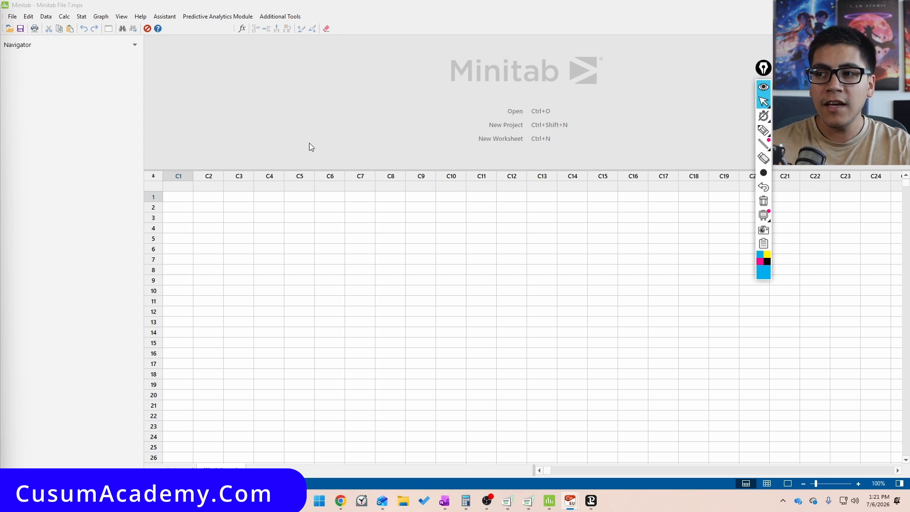
Open Create Gage R&R Study Worksheet, keeping 10 parts and 3 operators, and set the number of replicates to 3
{"action": "left_click", "coordinate": [81, 17]}
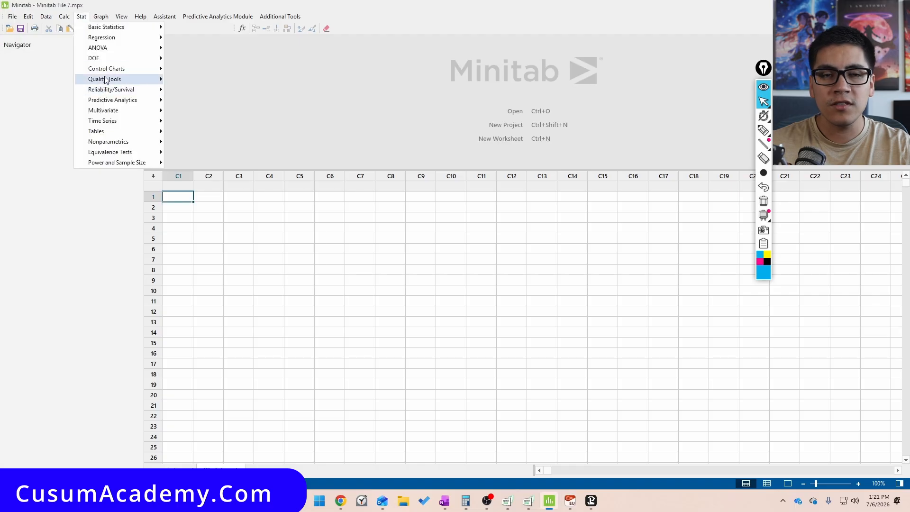
{"action": "mouse_move", "coordinate": [105, 79]}
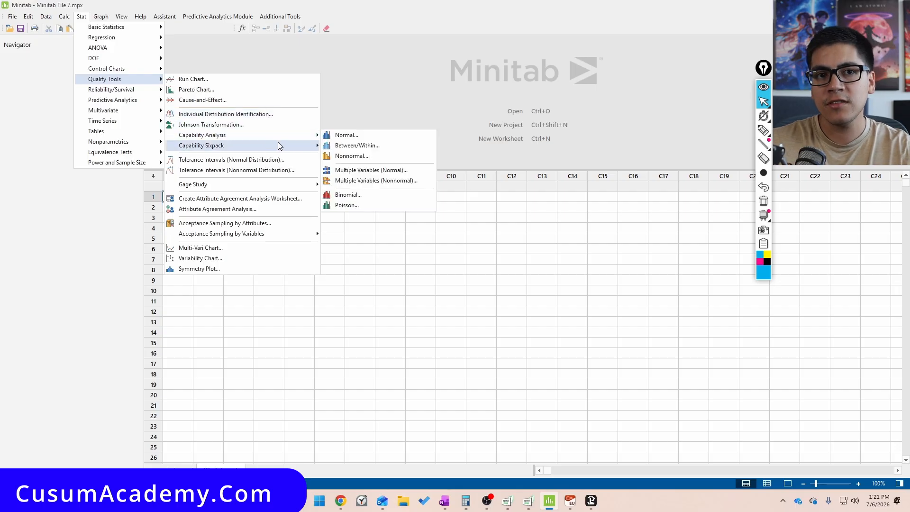
{"action": "mouse_move", "coordinate": [278, 145]}
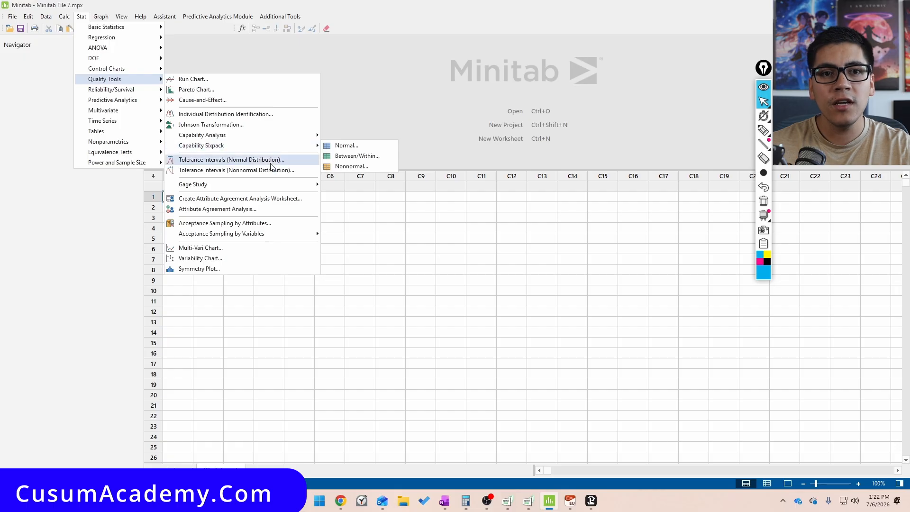
{"action": "mouse_move", "coordinate": [255, 187]}
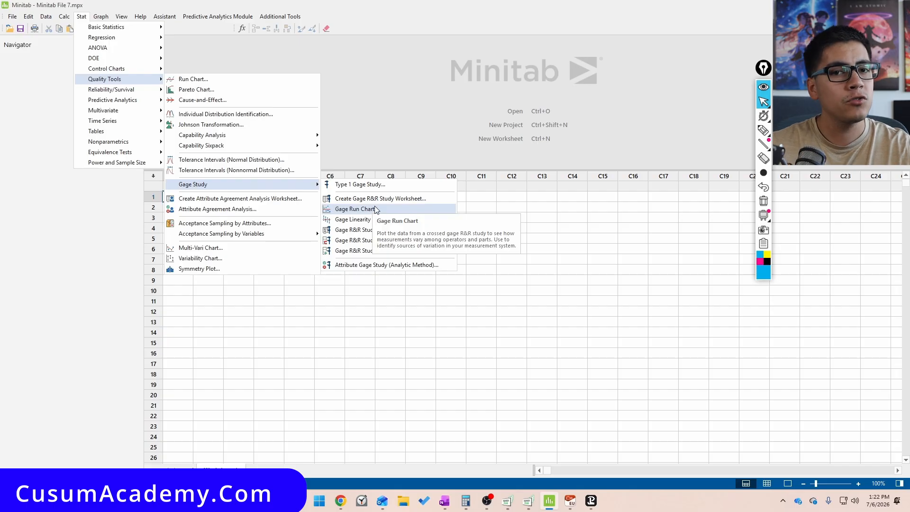
{"action": "left_click", "coordinate": [425, 198]}
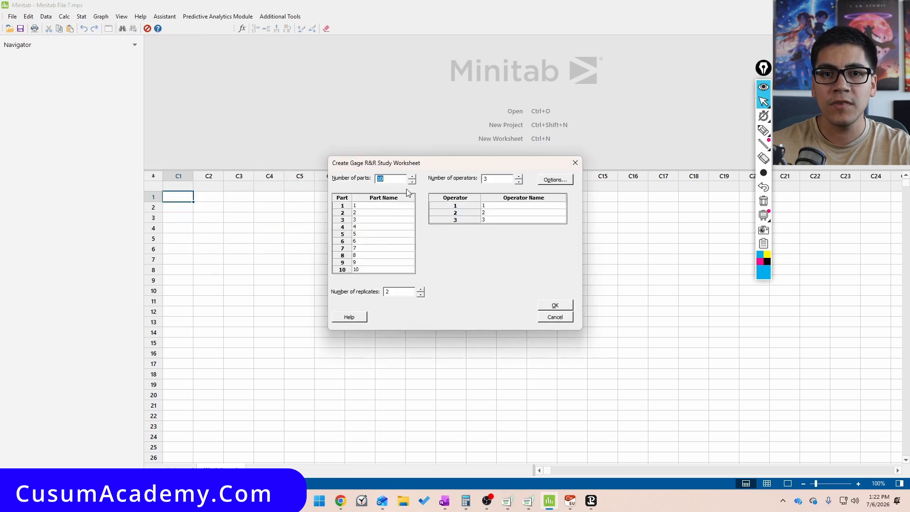
{"action": "left_click_drag", "start_coordinate": [442, 164], "coordinate": [392, 151]}
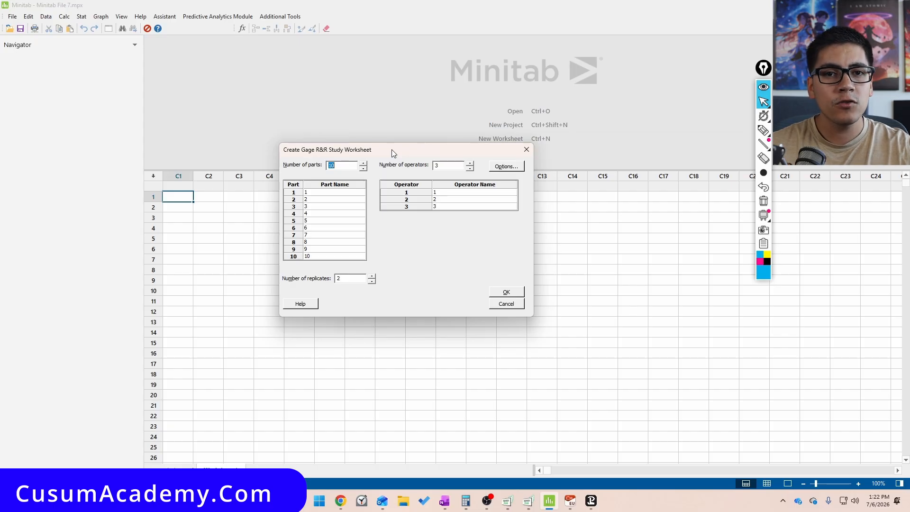
{"action": "key", "text": "Tab"}
{"action": "key", "text": "Tab"}
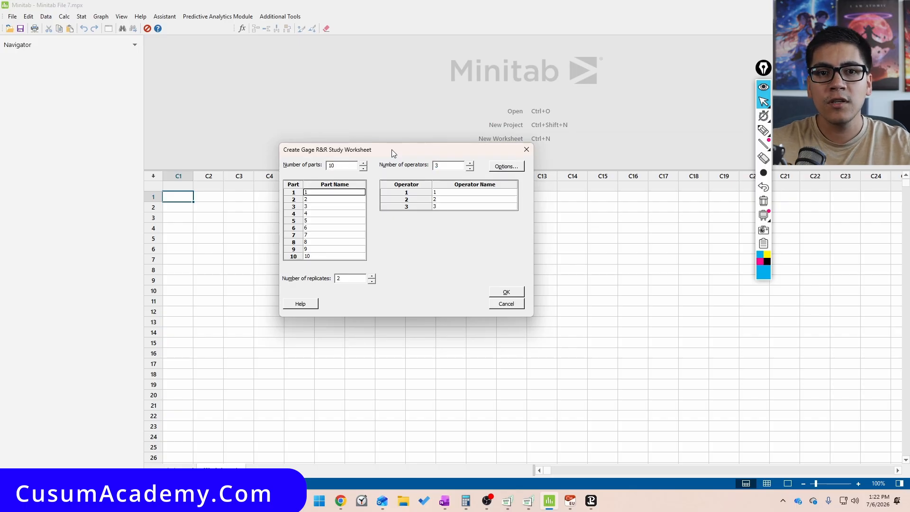
{"action": "left_click", "coordinate": [353, 276]}
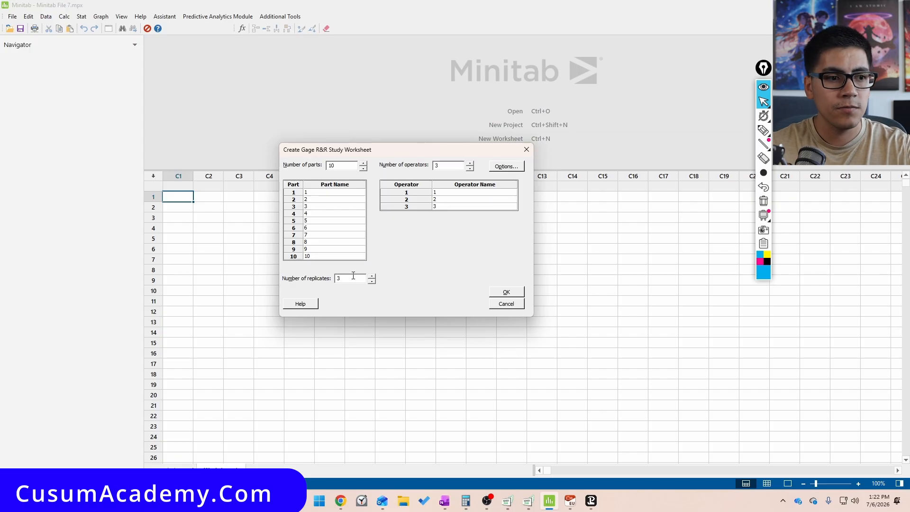
{"action": "left_click", "coordinate": [334, 194]}
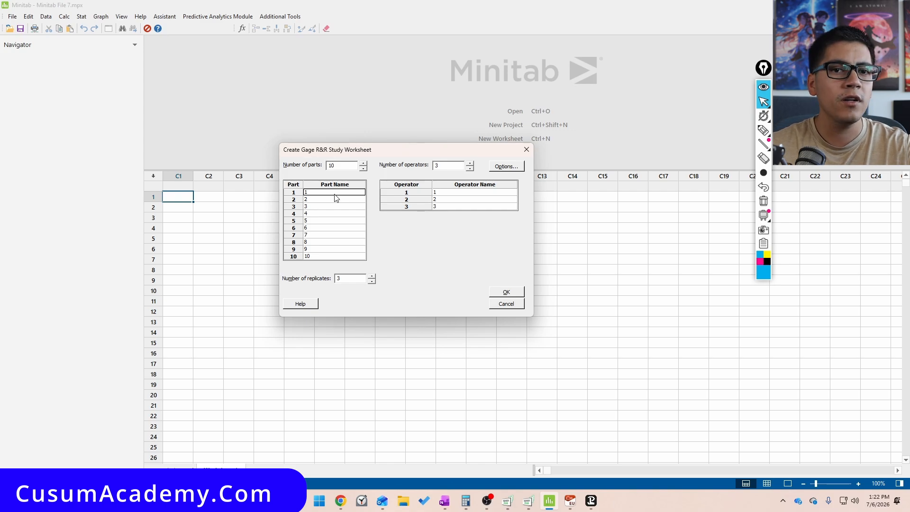
Enter a first name for each of the three operators and create the worksheet
{"action": "left_click", "coordinate": [471, 199]}
{"action": "key", "text": "Up"}
{"action": "type", "text": "Andres"}
{"action": "key", "text": "Down"}
{"action": "type", "text": "Ruela"}
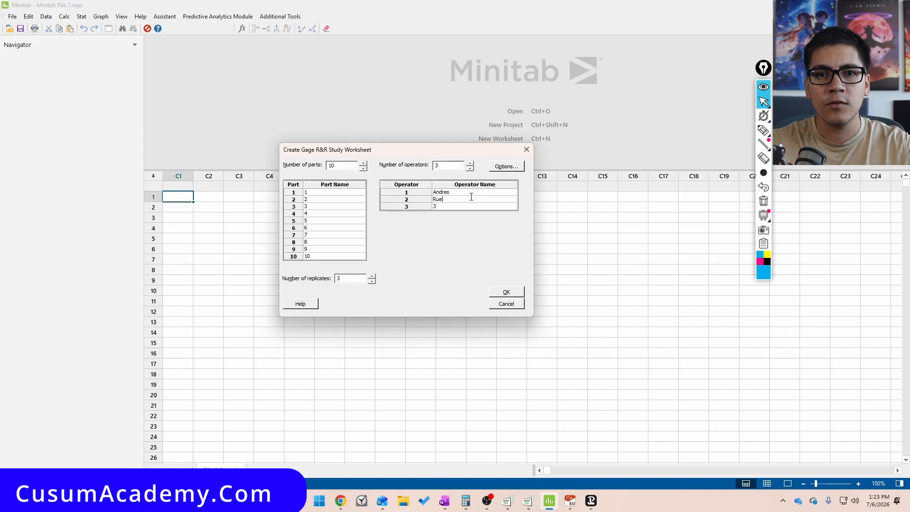
{"action": "key", "text": "BackSpace"}
{"action": "key", "text": "BackSpace"}
{"action": "key", "text": "BackSpace"}
{"action": "key", "text": "BackSpace"}
{"action": "key", "text": "BackSpace"}
{"action": "type", "text": "Carlos"}
{"action": "key", "text": "Down"}
{"action": "type", "text": "Karla"}
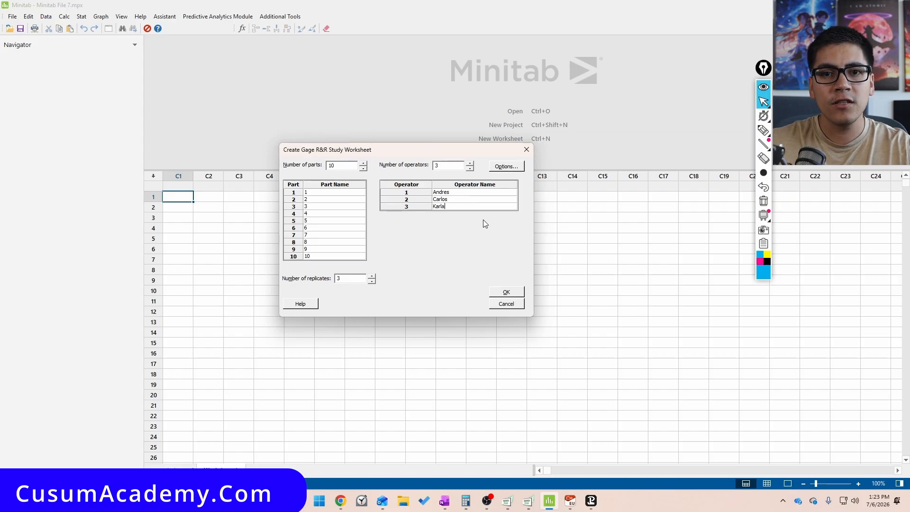
{"action": "left_click", "coordinate": [512, 293]}
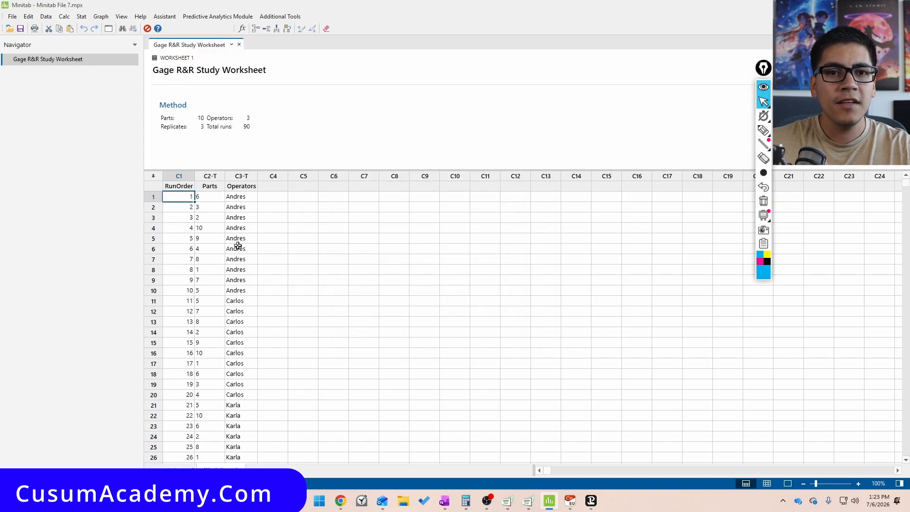
Name the empty column C4 Results
{"action": "scroll", "coordinate": [284, 249], "scroll_direction": "up", "scroll_amount": 1}
{"action": "scroll", "coordinate": [284, 249], "scroll_direction": "up", "scroll_amount": 5}
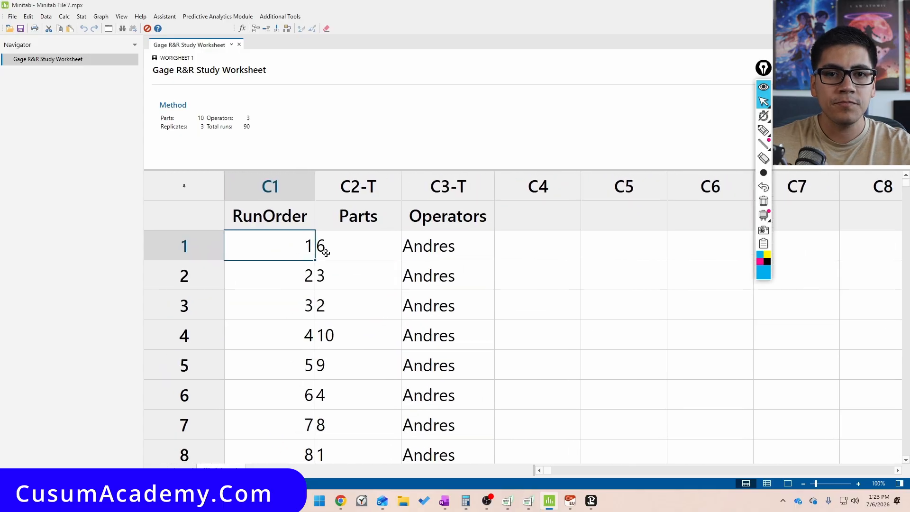
{"action": "left_click", "coordinate": [648, 230]}
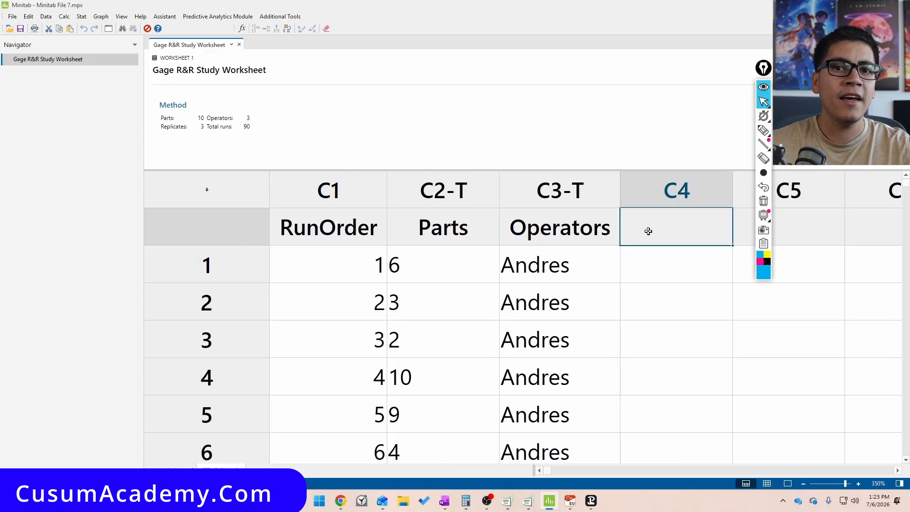
{"action": "type", "text": "Results"}
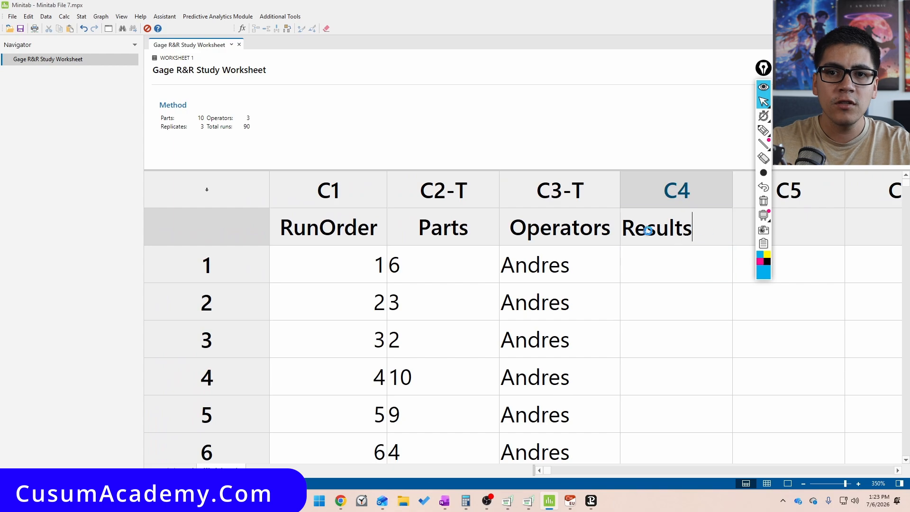
{"action": "key", "text": "Return"}
Enter measurement results 4.5 and 2.5 in the first two rows of the Results column
{"action": "left_click_drag", "start_coordinate": [763, 68], "coordinate": [880, 223]}
{"action": "left_click", "coordinate": [706, 265]}
{"action": "key", "text": "Left"}
{"action": "key", "text": "Left"}
{"action": "key", "text": "Left"}
{"action": "key", "text": "Right"}
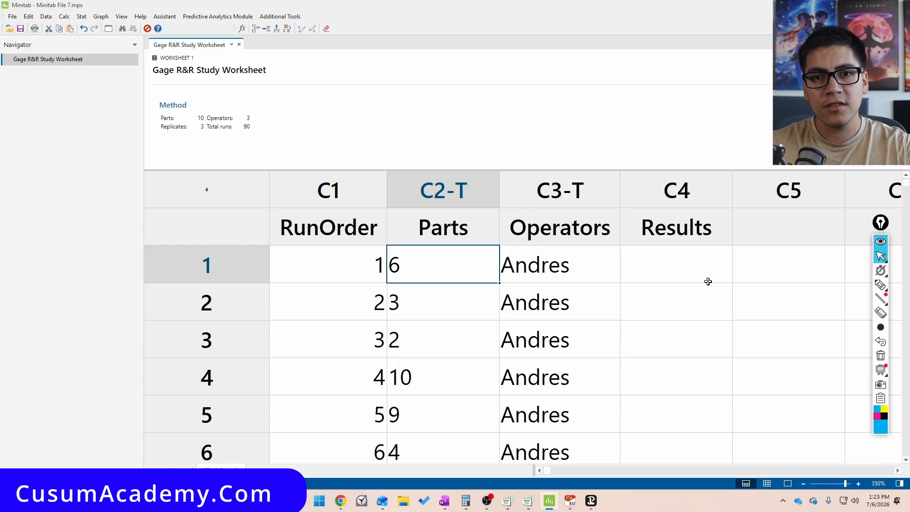
{"action": "key", "text": "Right"}
{"action": "key", "text": "Right"}
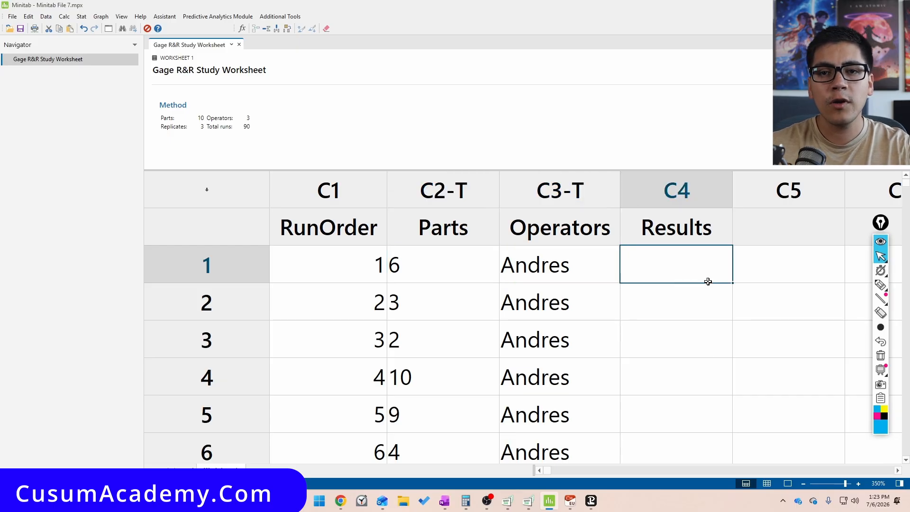
{"action": "type", "text": "4.5"}
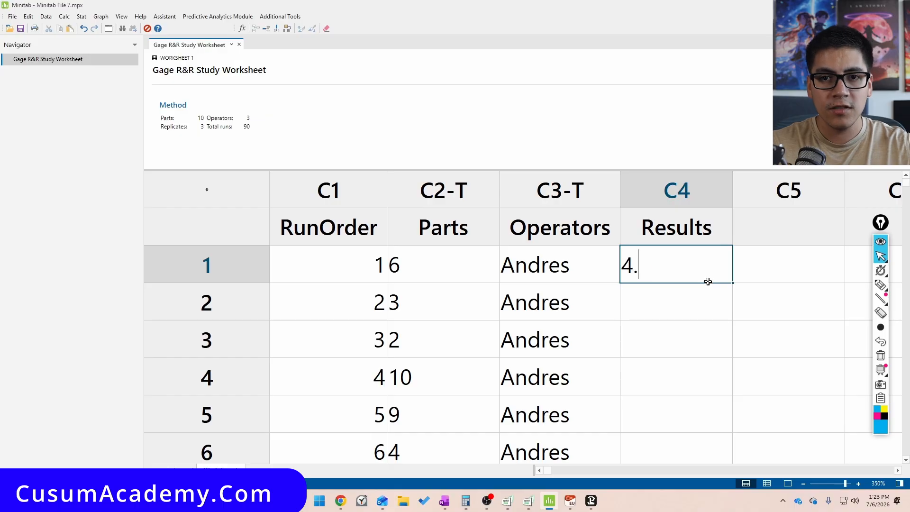
{"action": "key", "text": "Return"}
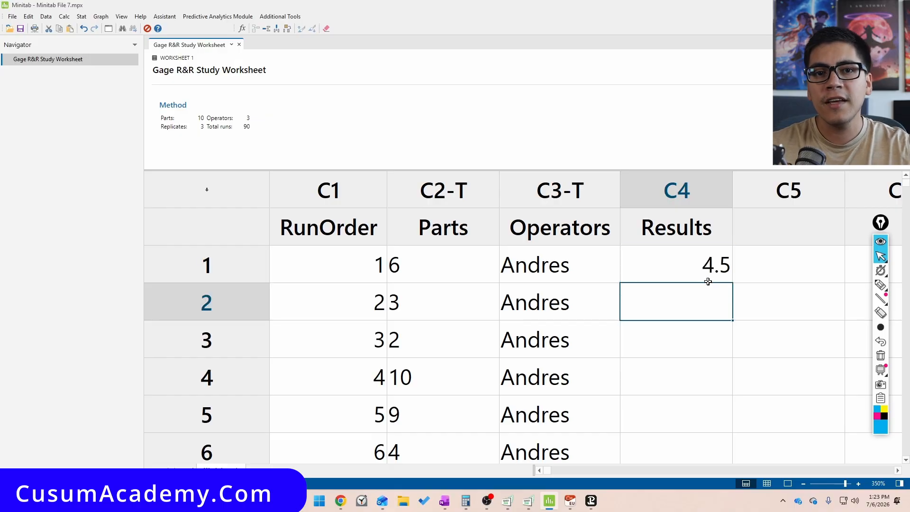
{"action": "key", "text": "Left"}
{"action": "key", "text": "shift+Left"}
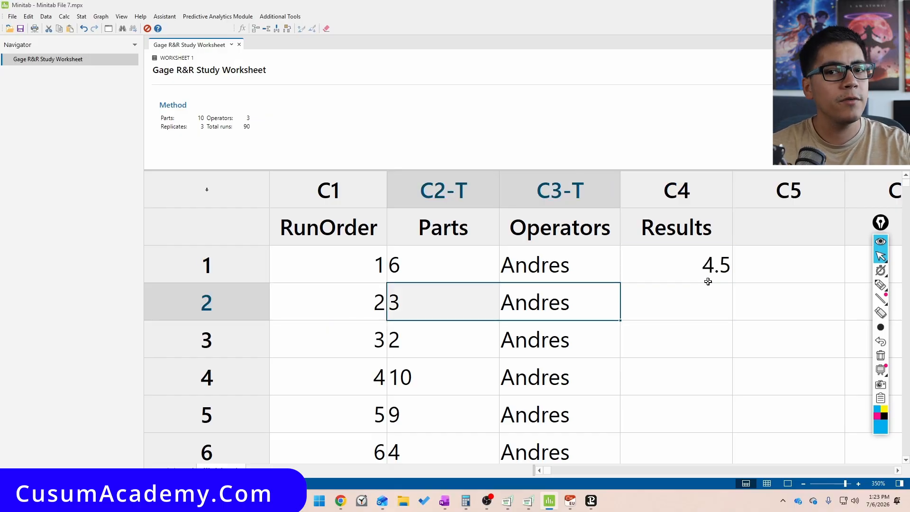
{"action": "key", "text": "Right"}
{"action": "type", "text": "2.5"}
{"action": "key", "text": "Return"}
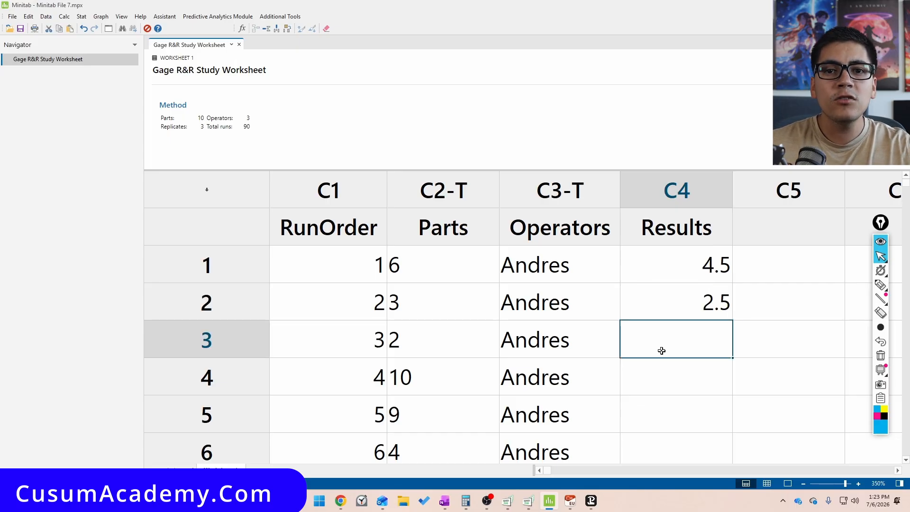
Select runs 11 to 20 across all columns to examine the second operator's block of runs
{"action": "scroll", "coordinate": [660, 350], "scroll_direction": "down", "scroll_amount": 4}
{"action": "scroll", "coordinate": [642, 363], "scroll_direction": "up", "scroll_amount": 1}
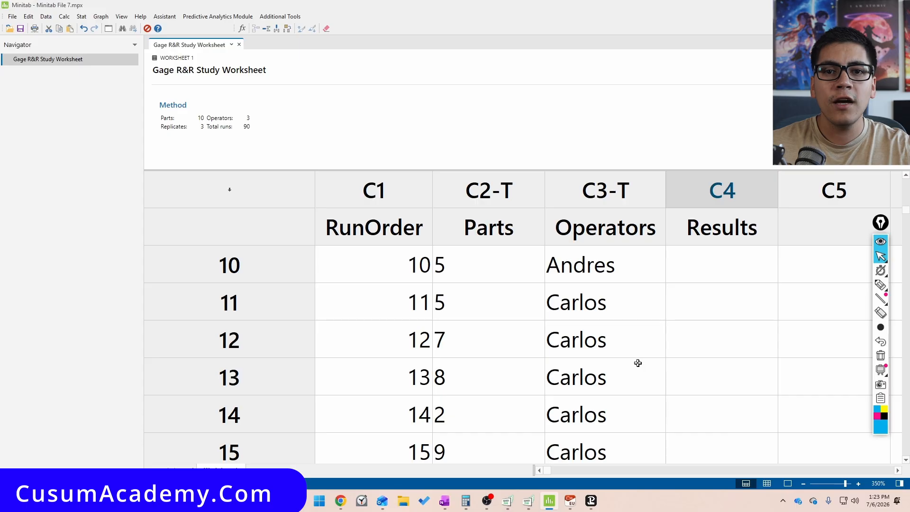
{"action": "left_click", "coordinate": [336, 278]}
{"action": "left_click", "coordinate": [262, 269]}
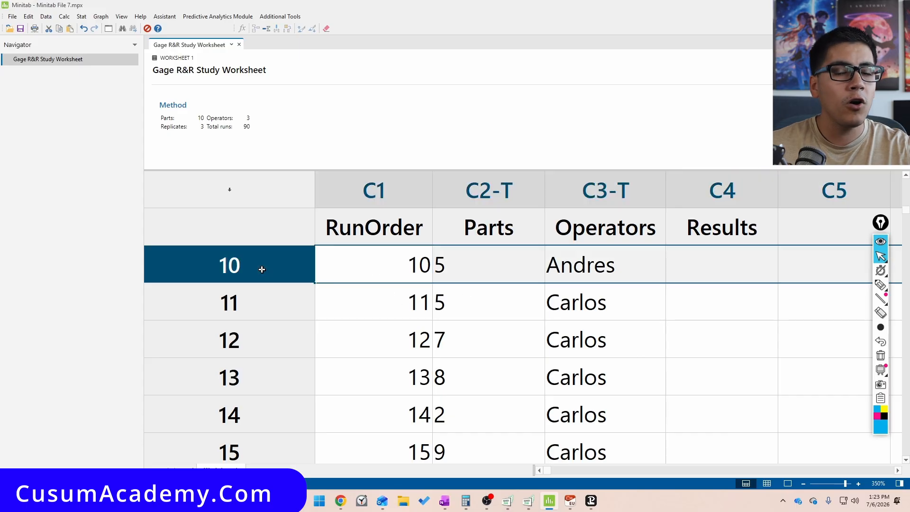
{"action": "key", "text": "Down"}
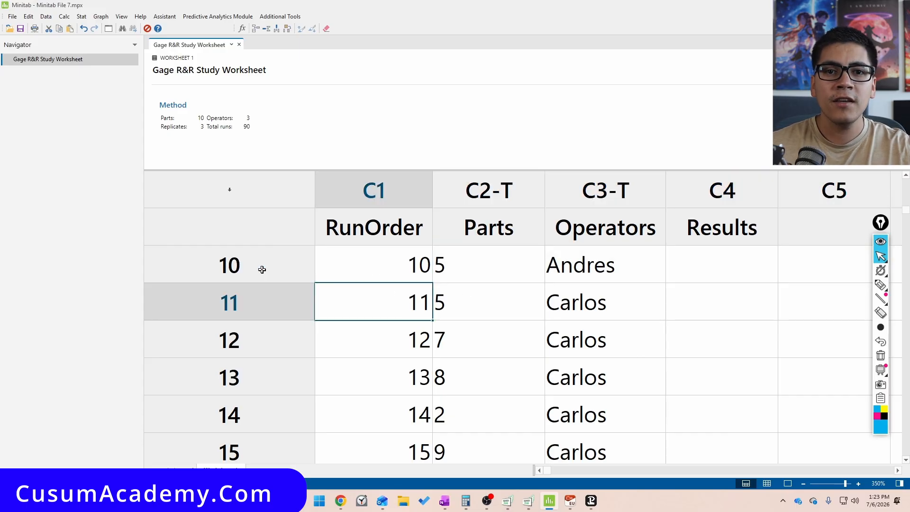
{"action": "key", "text": "shift+Right"}
{"action": "key", "text": "shift+Right"}
{"action": "key", "text": "shift+Right"}
{"action": "key", "text": "shift+Down"}
{"action": "key", "text": "shift+Down"}
{"action": "key", "text": "shift+Down"}
{"action": "key", "text": "shift+Down"}
{"action": "key", "text": "shift+Down"}
{"action": "key", "text": "shift+Down"}
{"action": "key", "text": "shift+Down"}
{"action": "key", "text": "shift+Down"}
{"action": "key", "text": "shift+Down"}
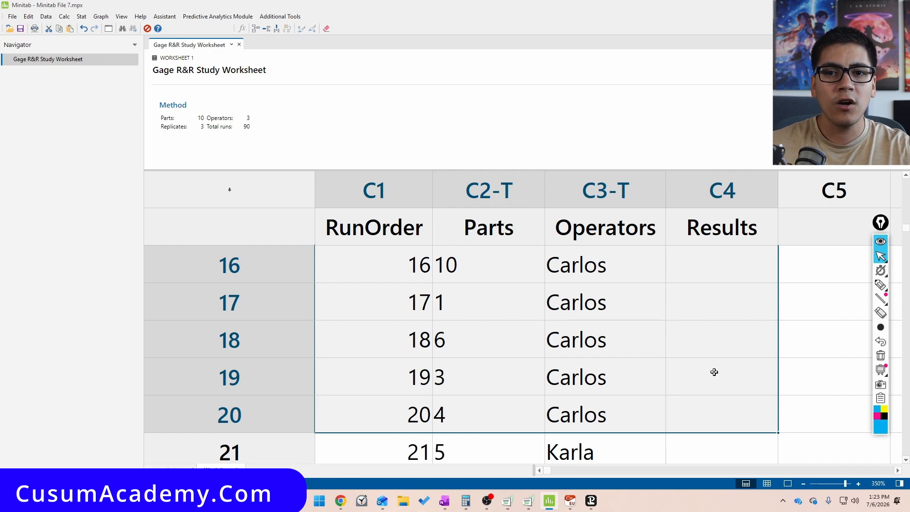
Select runs 21 to 30 across all columns to examine the third operator's block of runs
{"action": "scroll", "coordinate": [477, 382], "scroll_direction": "down", "scroll_amount": 1}
{"action": "left_click", "coordinate": [423, 356]}
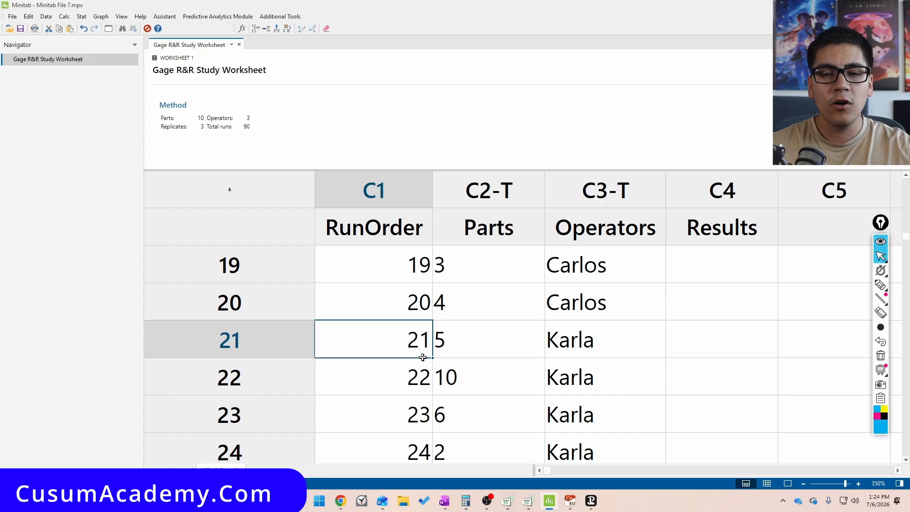
{"action": "key", "text": "shift+Down"}
{"action": "key", "text": "shift+Down"}
{"action": "key", "text": "shift+Down"}
{"action": "key", "text": "shift+Down"}
{"action": "key", "text": "shift+Down"}
{"action": "key", "text": "shift+Down"}
{"action": "key", "text": "shift+Down"}
{"action": "key", "text": "shift+Down"}
{"action": "key", "text": "shift+Down"}
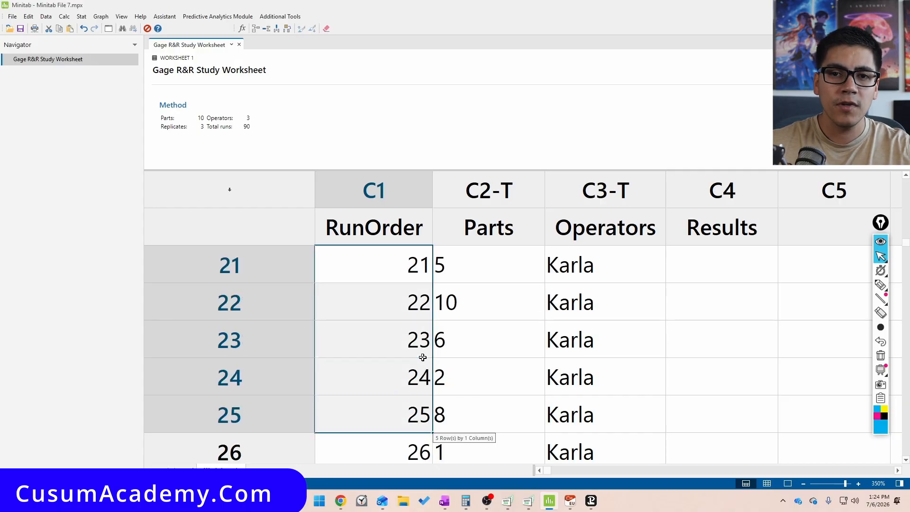
{"action": "key", "text": "shift+Right"}
{"action": "key", "text": "shift+Right"}
{"action": "key", "text": "shift+Right"}
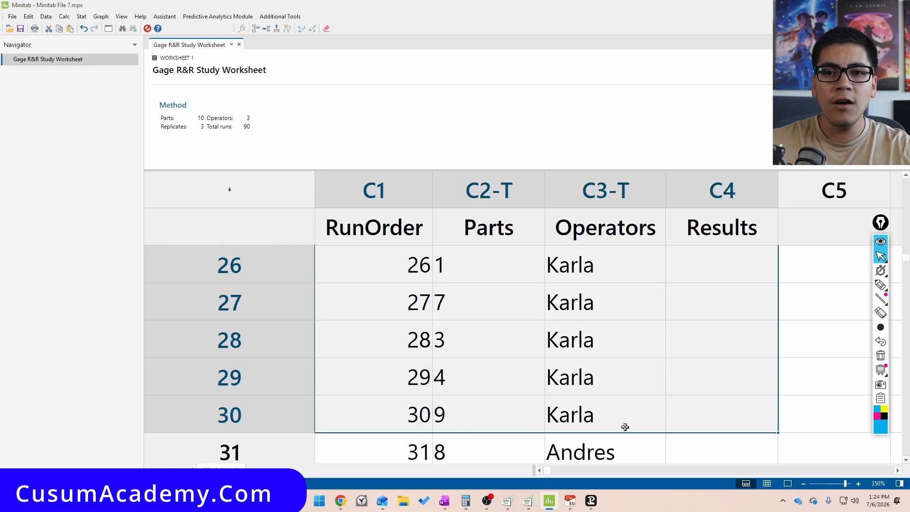
Select runs 31 to 40 to examine where the first operator's second replicate begins
{"action": "scroll", "coordinate": [625, 427], "scroll_direction": "down", "scroll_amount": 1}
{"action": "left_click", "coordinate": [403, 345]}
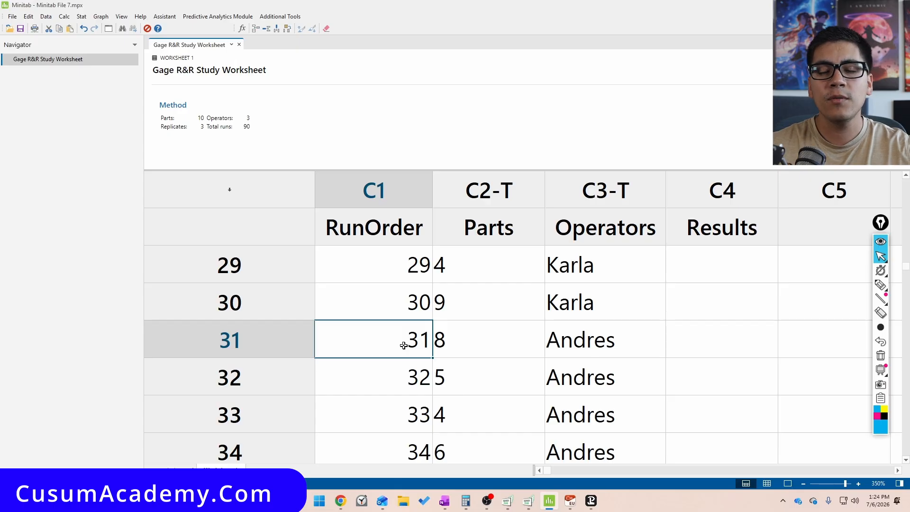
{"action": "key", "text": "Down"}
{"action": "key", "text": "Up"}
{"action": "key", "text": "shift+Right"}
{"action": "key", "text": "shift+Right"}
{"action": "key", "text": "shift+Down"}
{"action": "key", "text": "shift+Down"}
{"action": "key", "text": "shift+Down"}
{"action": "key", "text": "shift+Down"}
{"action": "key", "text": "shift+Down"}
{"action": "key", "text": "shift+Down"}
{"action": "key", "text": "shift+Down"}
{"action": "key", "text": "shift+Down"}
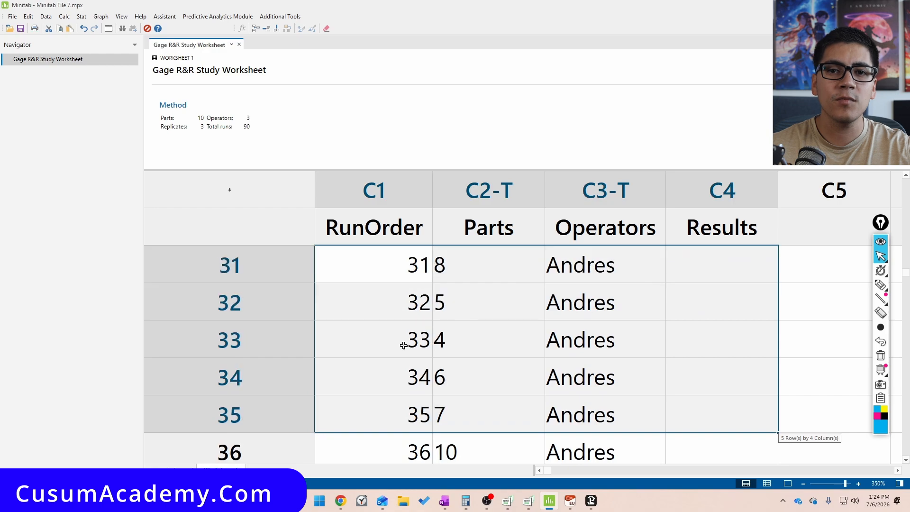
{"action": "key", "text": "shift+Up"}
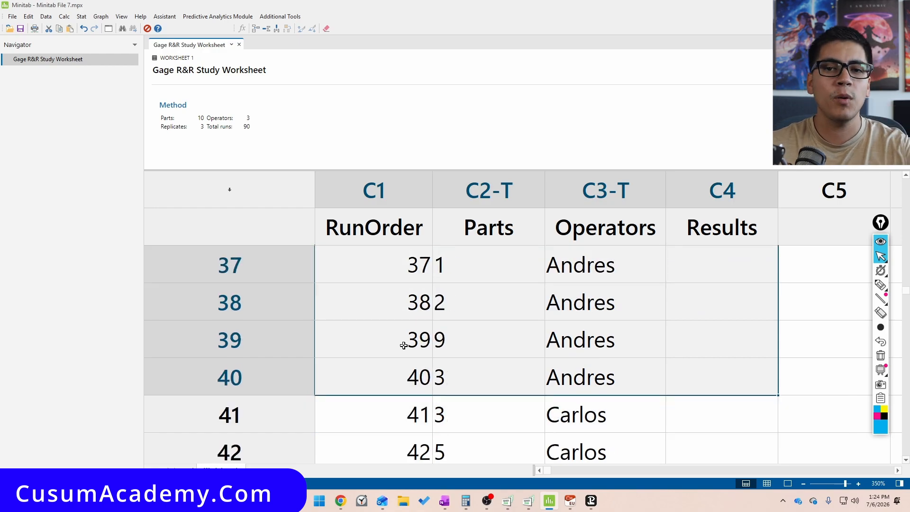
Scroll through the later runs and select runs 61 and 62 to review the third replicate's start
{"action": "scroll", "coordinate": [403, 346], "scroll_direction": "down", "scroll_amount": 2}
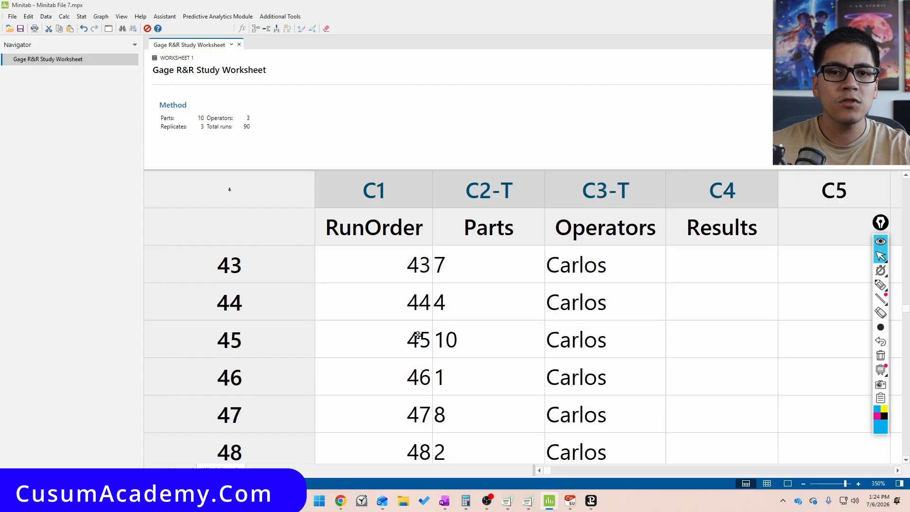
{"action": "left_click", "coordinate": [397, 300]}
{"action": "scroll", "coordinate": [403, 303], "scroll_direction": "down", "scroll_amount": 6}
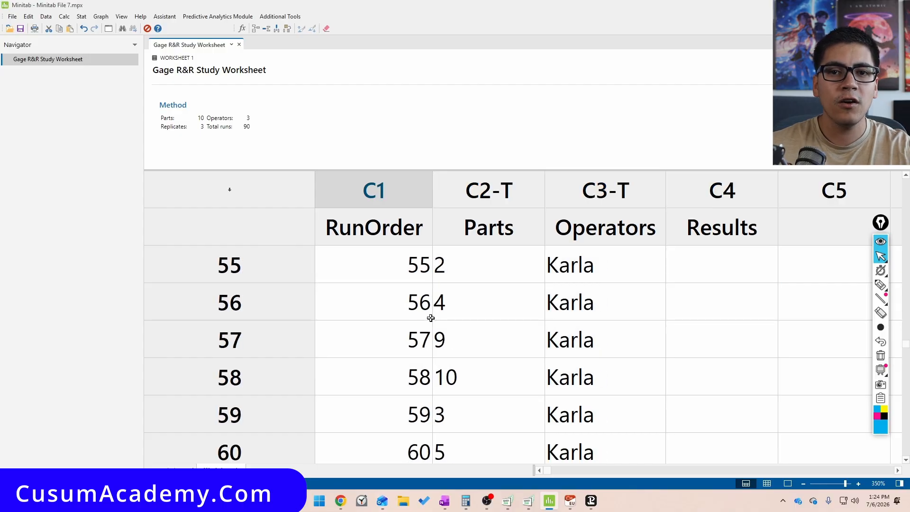
{"action": "scroll", "coordinate": [490, 336], "scroll_direction": "up", "scroll_amount": 1}
{"action": "left_click_drag", "start_coordinate": [378, 373], "coordinate": [678, 420]}
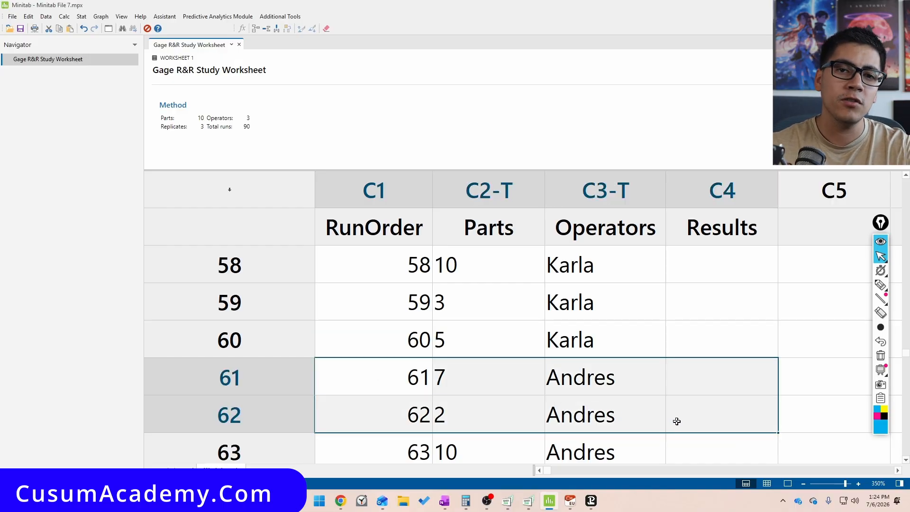
{"action": "left_click_drag", "start_coordinate": [677, 421], "coordinate": [677, 421]}
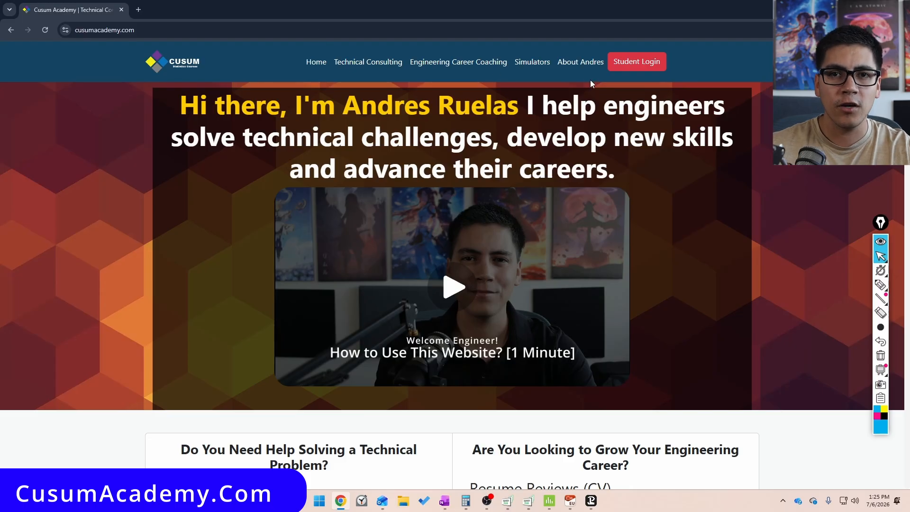
Switch to the browser, open the Cusum Academy simulators page and bring up the Caliper Gage R&R simulator
{"action": "left_click", "coordinate": [538, 66]}
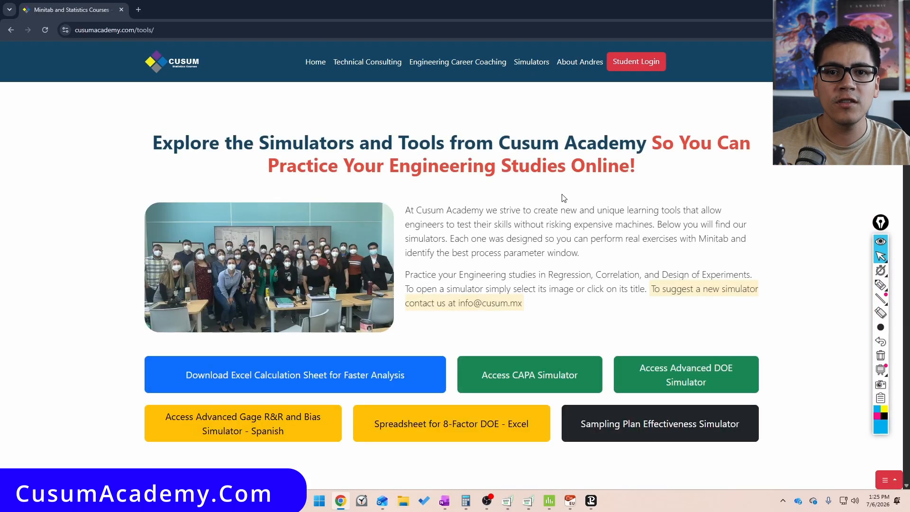
{"action": "scroll", "coordinate": [541, 192], "scroll_direction": "down", "scroll_amount": 6}
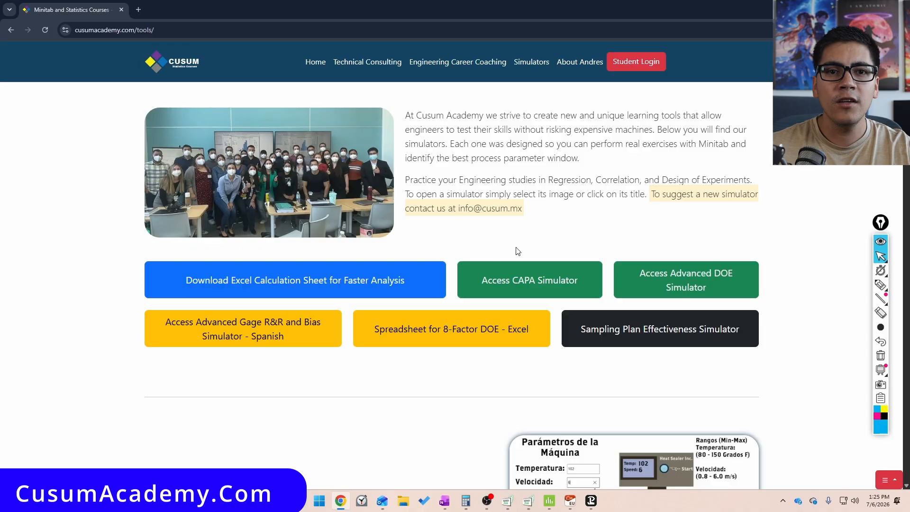
{"action": "scroll", "coordinate": [294, 316], "scroll_direction": "down", "scroll_amount": 12}
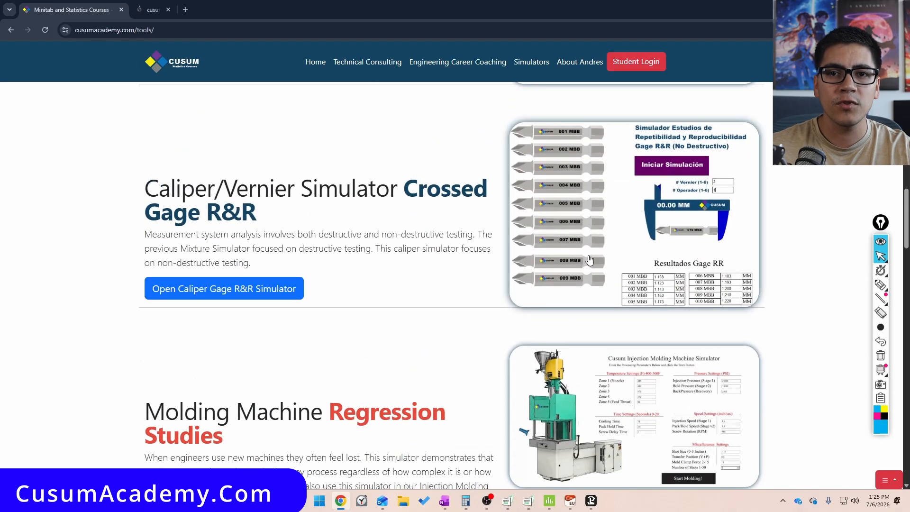
{"action": "scroll", "coordinate": [468, 271], "scroll_direction": "up", "scroll_amount": 10}
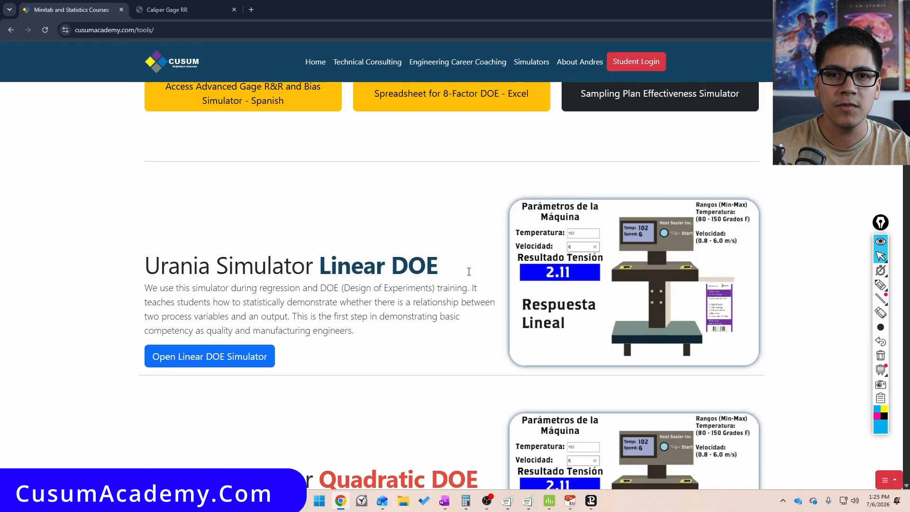
{"action": "scroll", "coordinate": [468, 271], "scroll_direction": "up", "scroll_amount": 6}
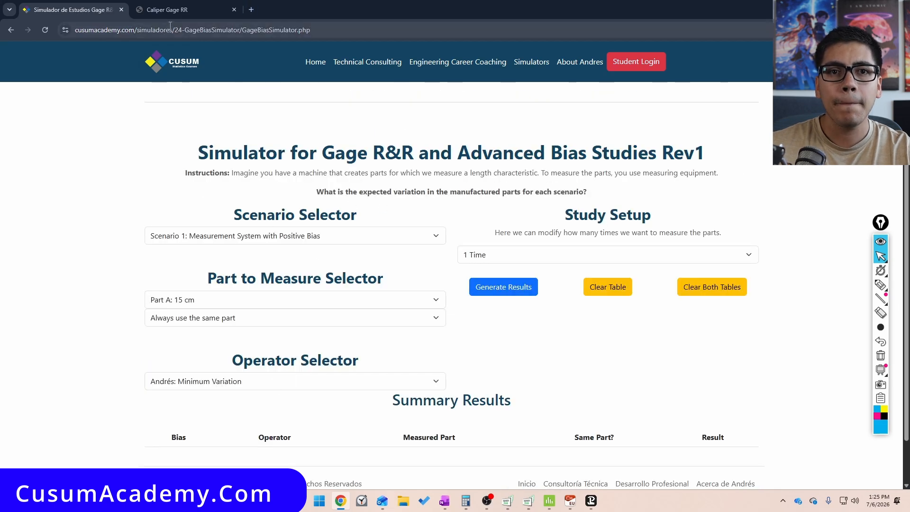
{"action": "left_click", "coordinate": [161, 9]}
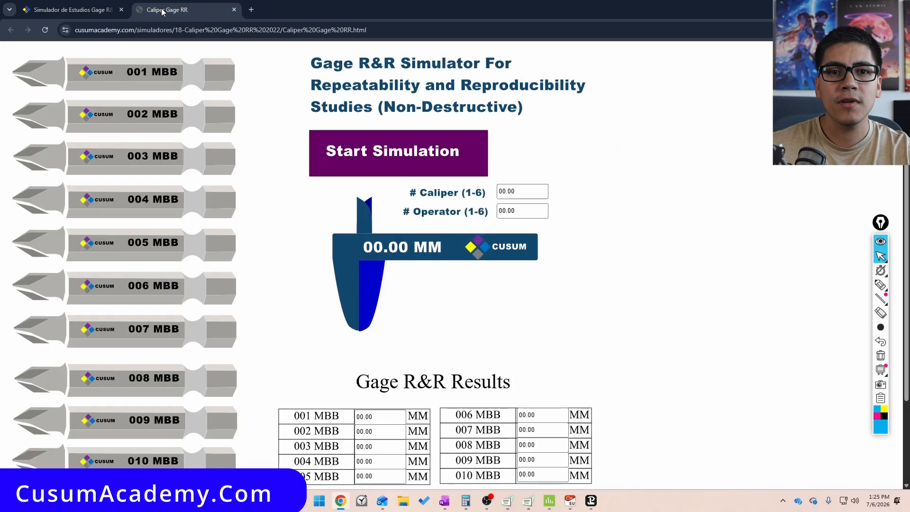
Set caliper 1 and operator 1, start the simulation, and review the results table below
{"action": "left_click", "coordinate": [513, 188]}
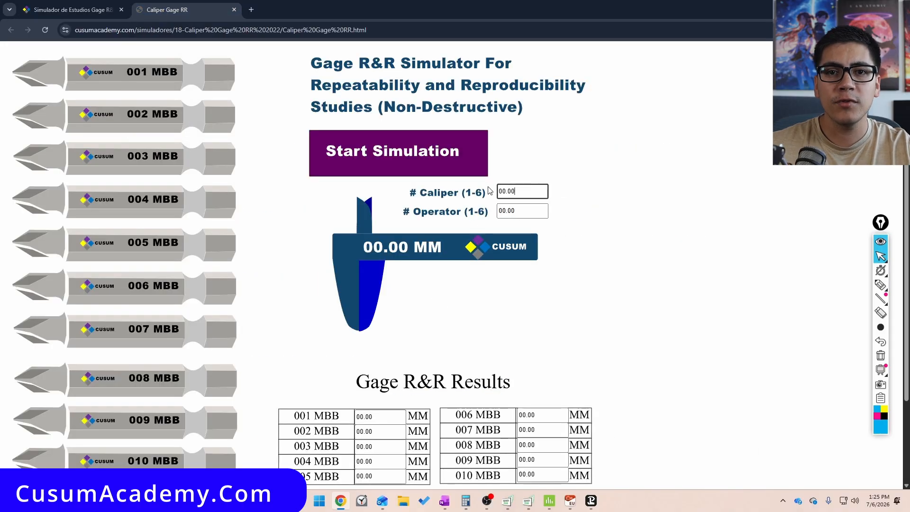
{"action": "left_click_drag", "start_coordinate": [522, 208], "coordinate": [499, 203]}
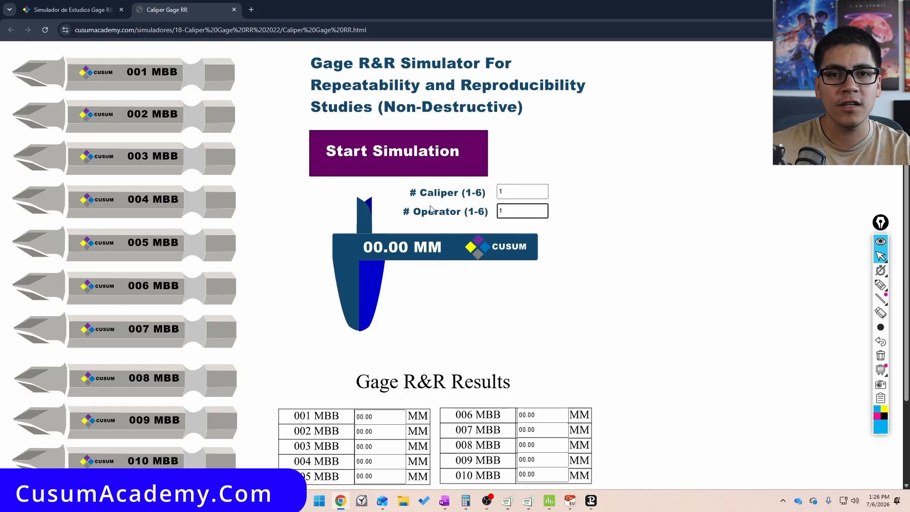
{"action": "type", "text": "1"}
{"action": "left_click", "coordinate": [398, 155]}
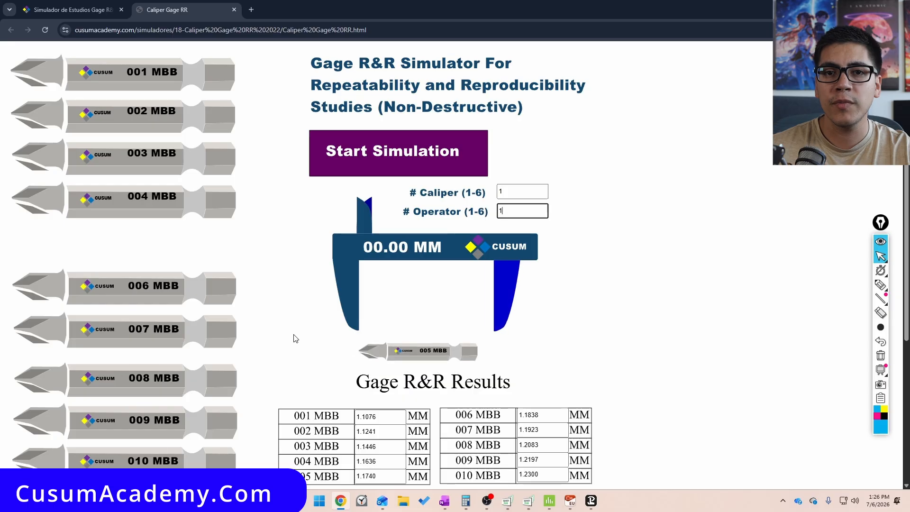
{"action": "scroll", "coordinate": [296, 338], "scroll_direction": "down", "scroll_amount": 5}
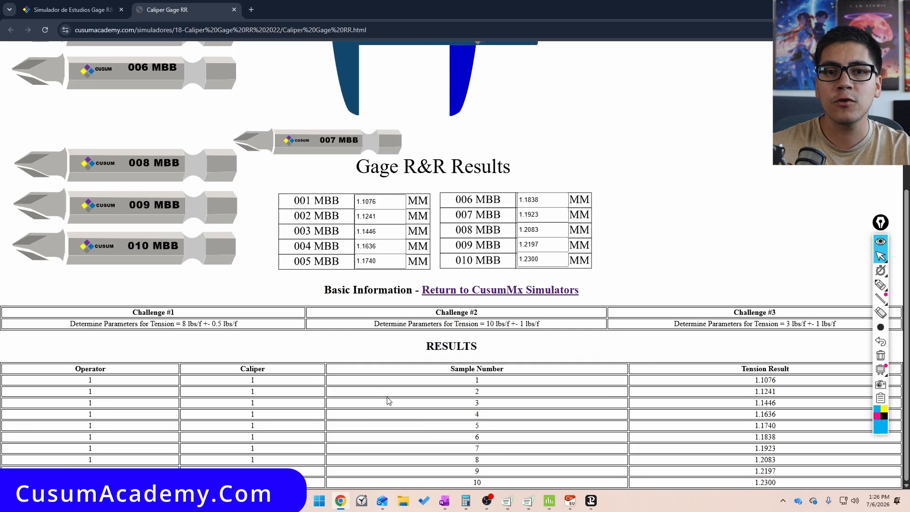
{"action": "scroll", "coordinate": [267, 415], "scroll_direction": "up", "scroll_amount": 5}
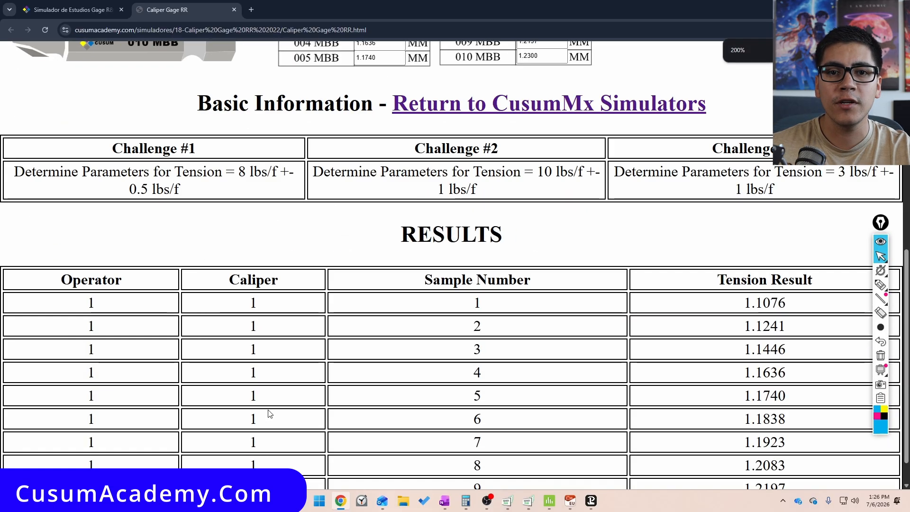
{"action": "scroll", "coordinate": [332, 182], "scroll_direction": "up", "scroll_amount": 8}
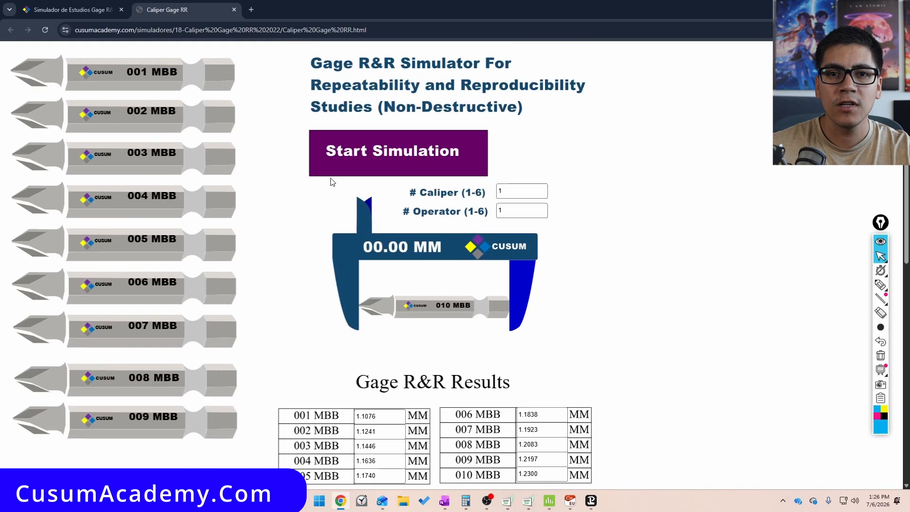
Set the operator to 2, start the simulation, and examine operator 2's rows in the results table
{"action": "left_click", "coordinate": [516, 211]}
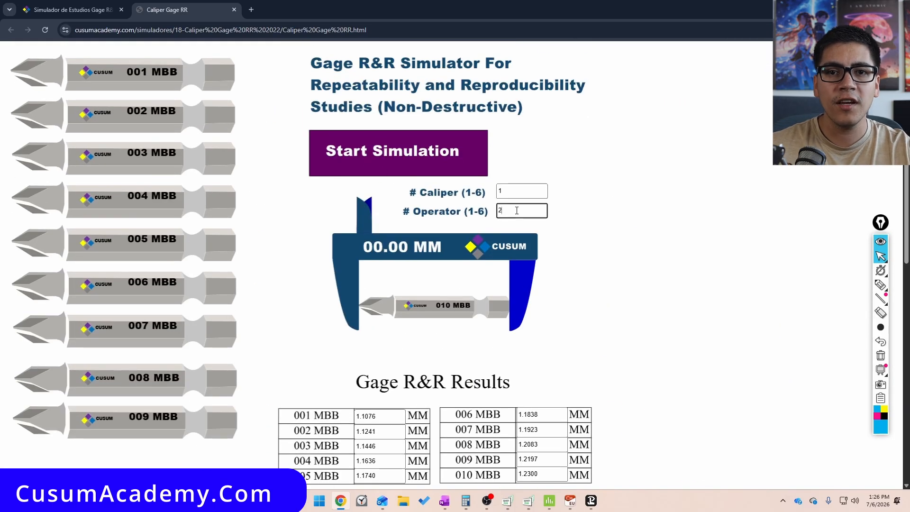
{"action": "left_click", "coordinate": [410, 151]}
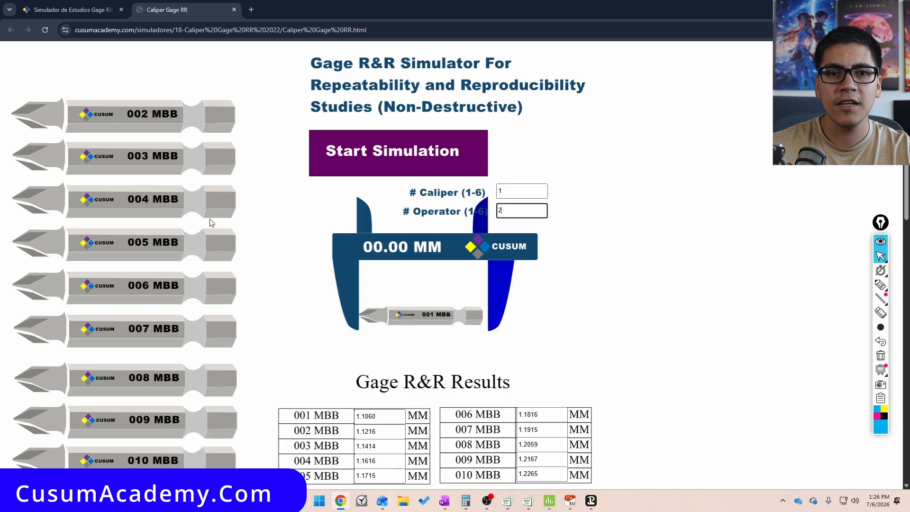
{"action": "scroll", "coordinate": [284, 350], "scroll_direction": "down", "scroll_amount": 15}
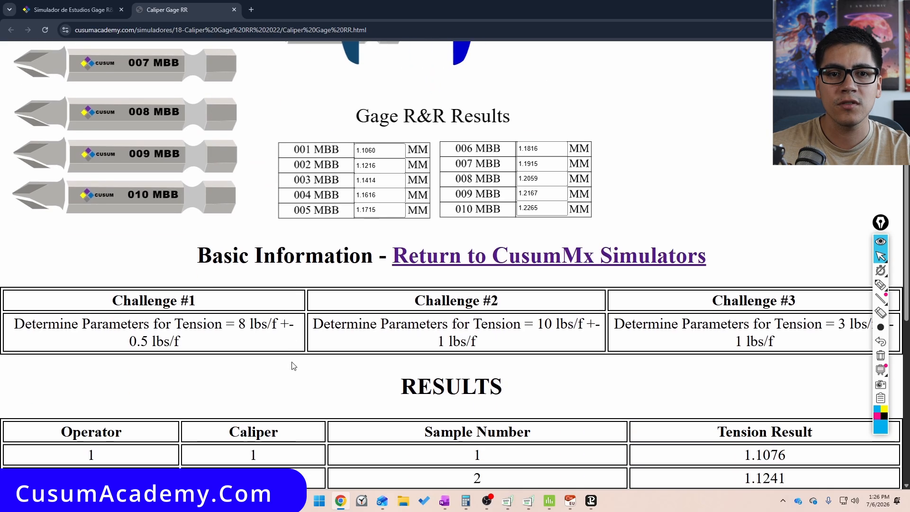
{"action": "left_click_drag", "start_coordinate": [83, 267], "coordinate": [92, 325]}
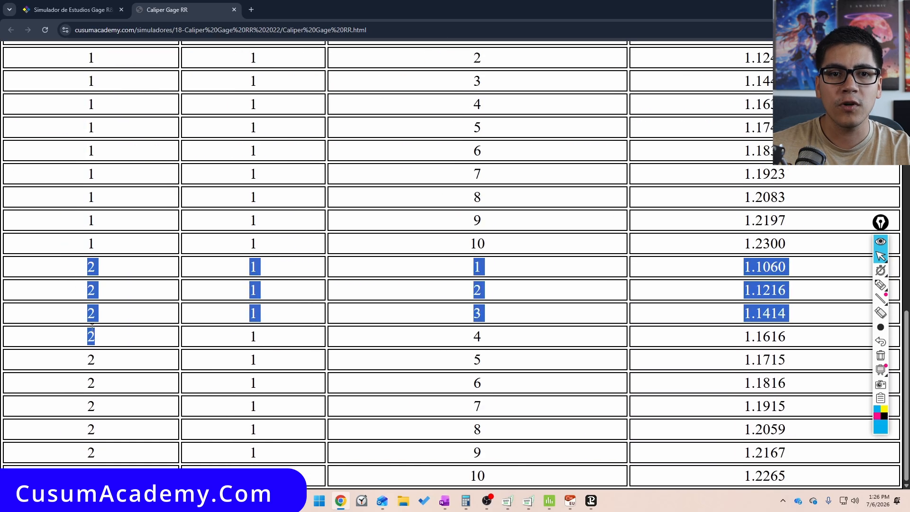
{"action": "scroll", "coordinate": [95, 331], "scroll_direction": "up", "scroll_amount": 5}
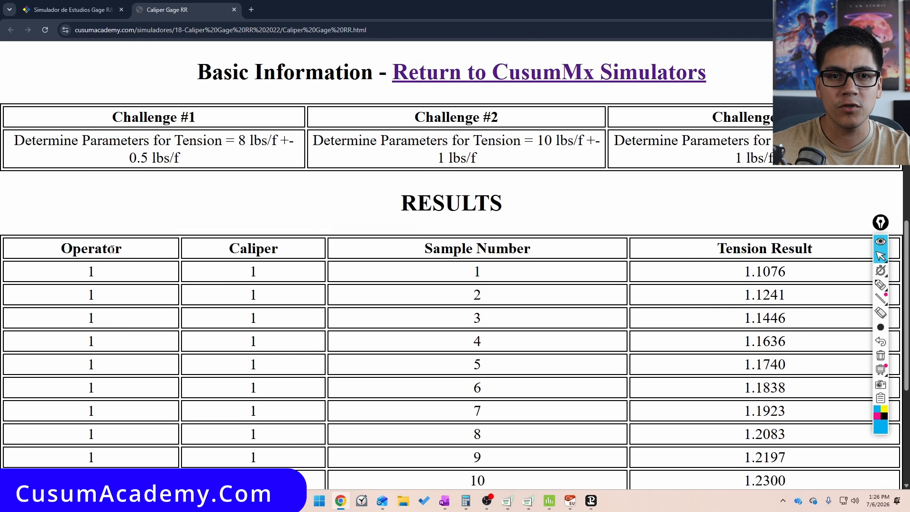
{"action": "scroll", "coordinate": [111, 249], "scroll_direction": "up", "scroll_amount": 15}
Set the operator to 3 and start the simulation for the third operator
{"action": "left_click", "coordinate": [527, 210]}
{"action": "type", "text": "2"}
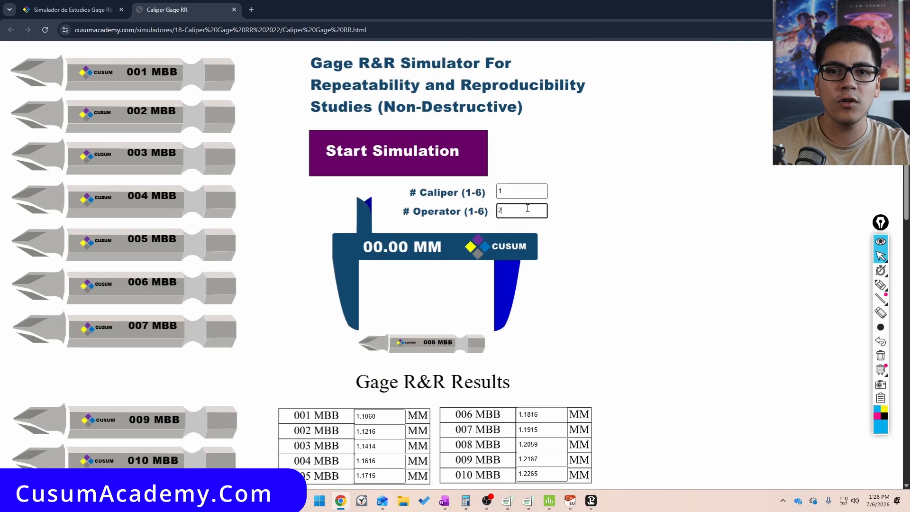
{"action": "key", "text": "BackSpace"}
{"action": "type", "text": "3"}
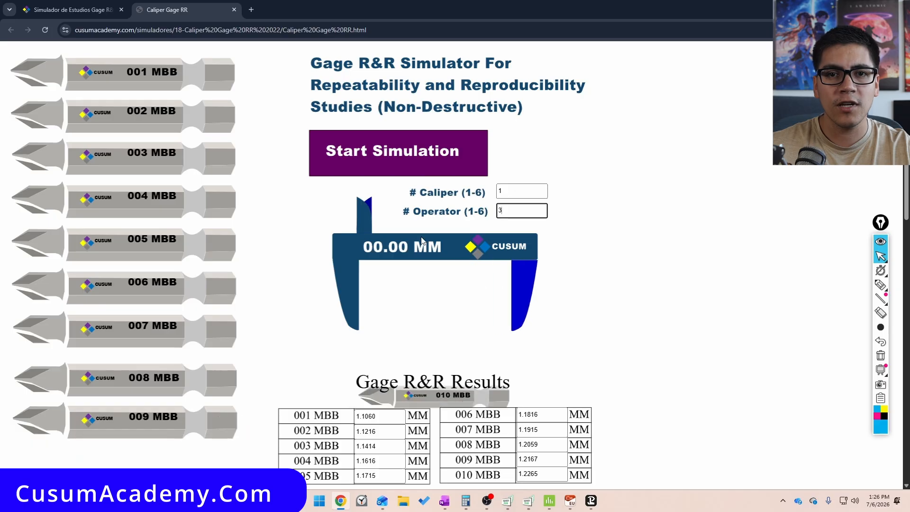
{"action": "left_click", "coordinate": [440, 170]}
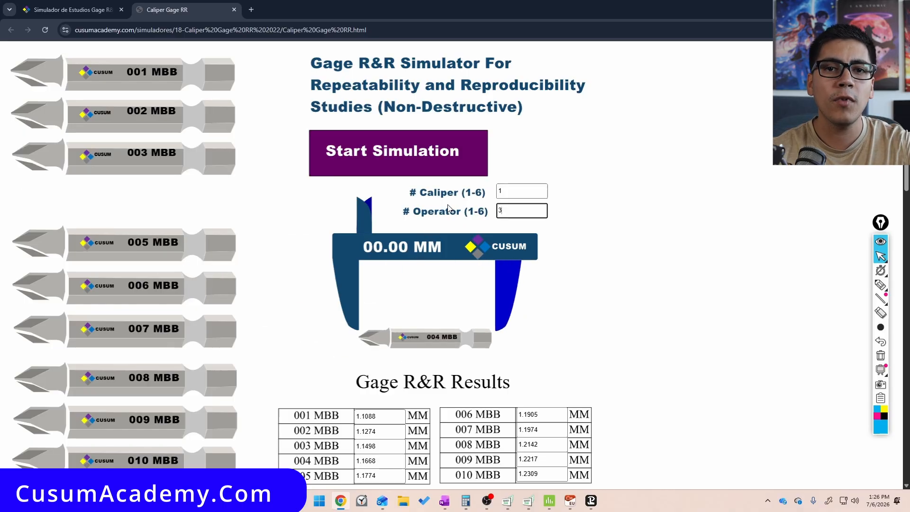
{"action": "key", "text": "ctrl+shift+3"}
{"action": "mouse_move", "coordinate": [526, 169]}
{"action": "left_mouse_down"}
{"action": "mouse_move", "coordinate": [486, 209]}
{"action": "mouse_move", "coordinate": [509, 227]}
{"action": "mouse_move", "coordinate": [523, 205]}
{"action": "left_mouse_up"}
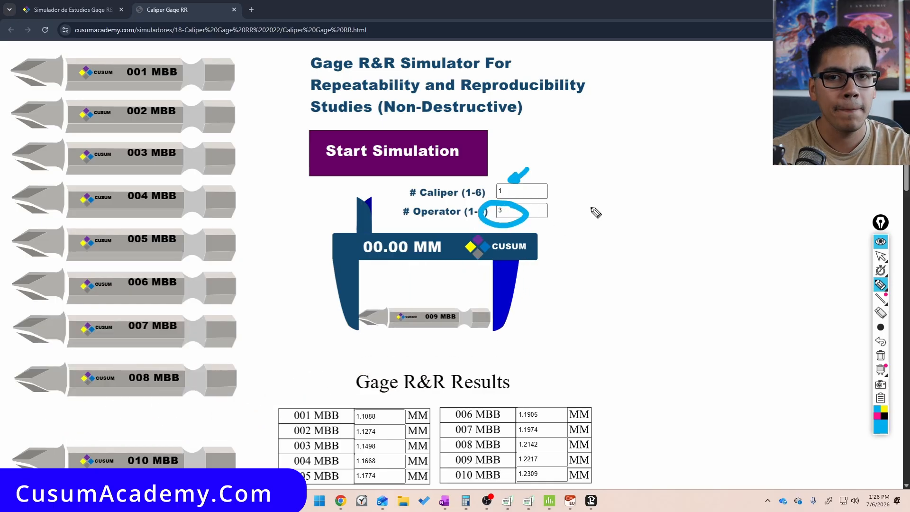
{"action": "mouse_move", "coordinate": [582, 190]}
{"action": "left_mouse_down"}
{"action": "mouse_move", "coordinate": [580, 210]}
{"action": "mouse_move", "coordinate": [621, 216]}
{"action": "left_mouse_up"}
{"action": "left_click_drag", "start_coordinate": [632, 219], "coordinate": [626, 230]}
{"action": "left_click_drag", "start_coordinate": [648, 201], "coordinate": [695, 209]}
{"action": "left_click_drag", "start_coordinate": [681, 217], "coordinate": [723, 229]}
{"action": "mouse_move", "coordinate": [720, 227]}
{"action": "left_mouse_down"}
{"action": "mouse_move", "coordinate": [720, 205]}
{"action": "mouse_move", "coordinate": [733, 214]}
{"action": "left_mouse_up"}
{"action": "left_click_drag", "start_coordinate": [757, 206], "coordinate": [755, 218]}
{"action": "left_click_drag", "start_coordinate": [750, 213], "coordinate": [763, 212]}
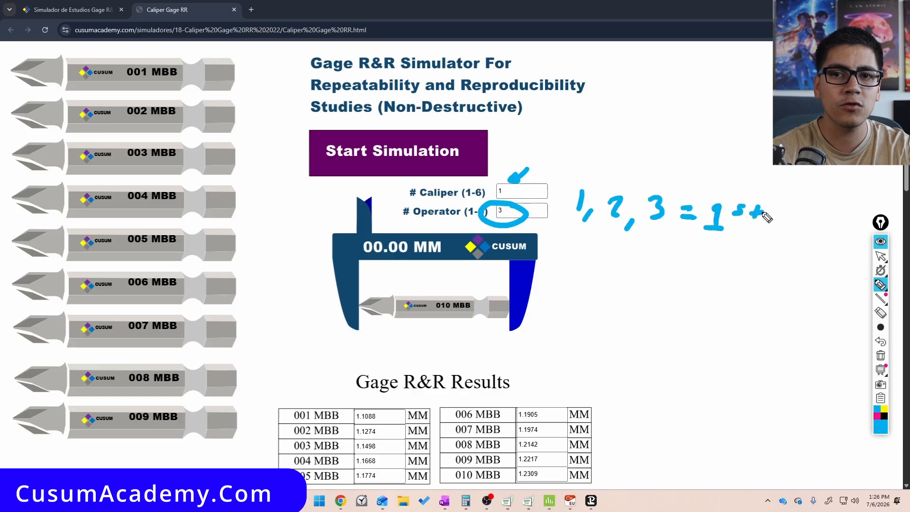
{"action": "key", "text": "ctrl+shift+2"}
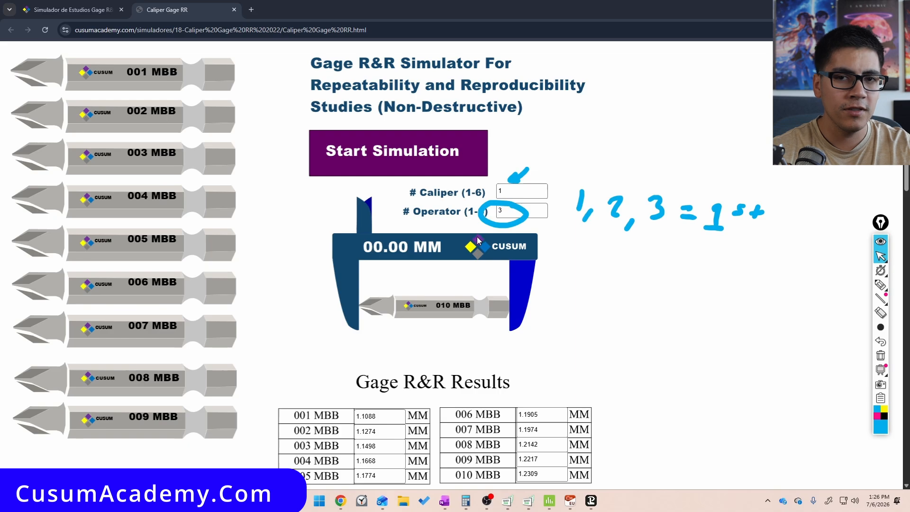
{"action": "key", "text": "ctrl+shift+7"}
Run a second replicate of the simulation for operators 1, 2 and 3 in turn with caliper 1
{"action": "left_click", "coordinate": [521, 214]}
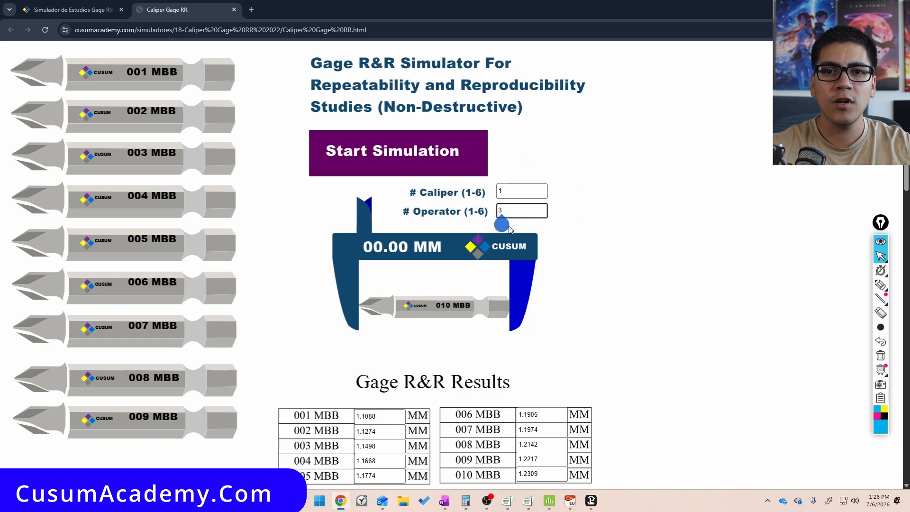
{"action": "left_click", "coordinate": [440, 169]}
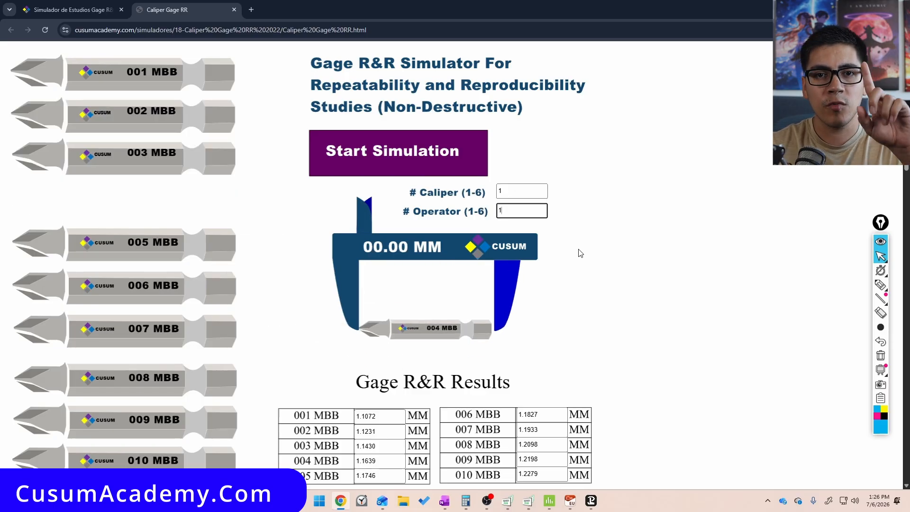
{"action": "key", "text": "BackSpace"}
{"action": "type", "text": "2"}
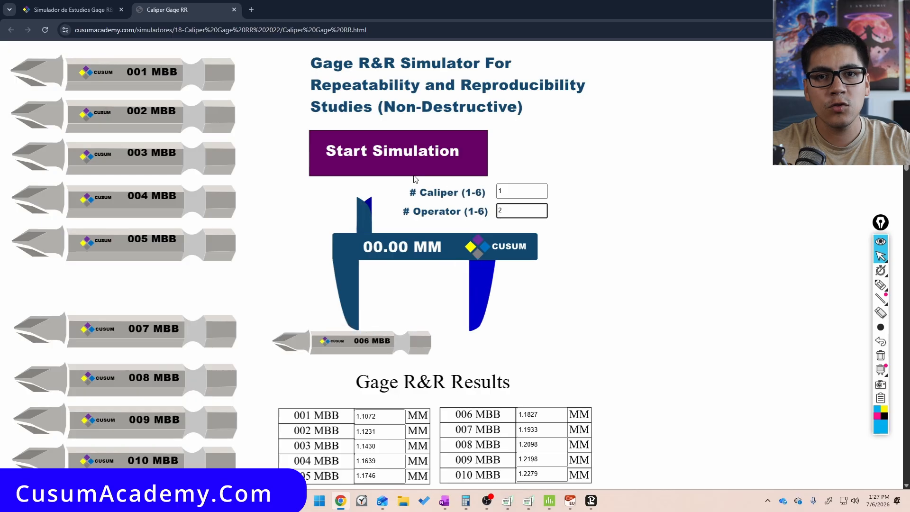
{"action": "left_click", "coordinate": [424, 172]}
{"action": "key", "text": "BackSpace"}
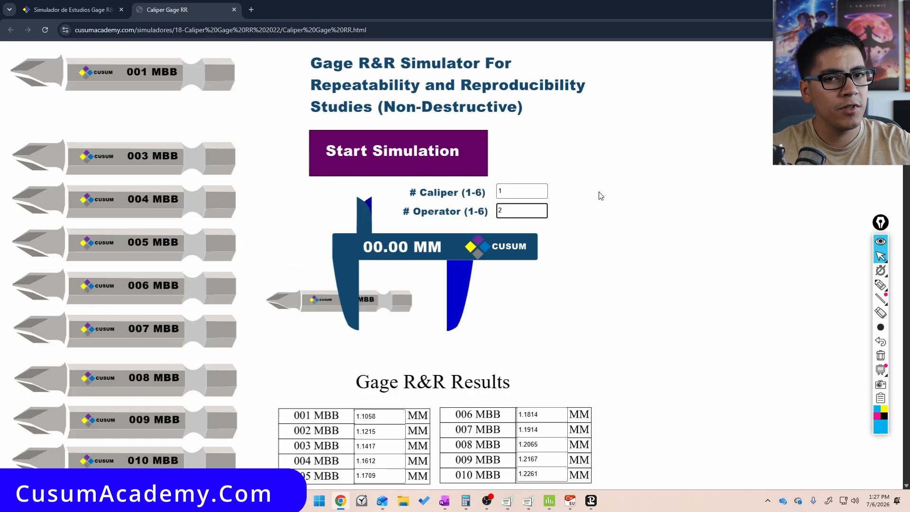
{"action": "type", "text": "3"}
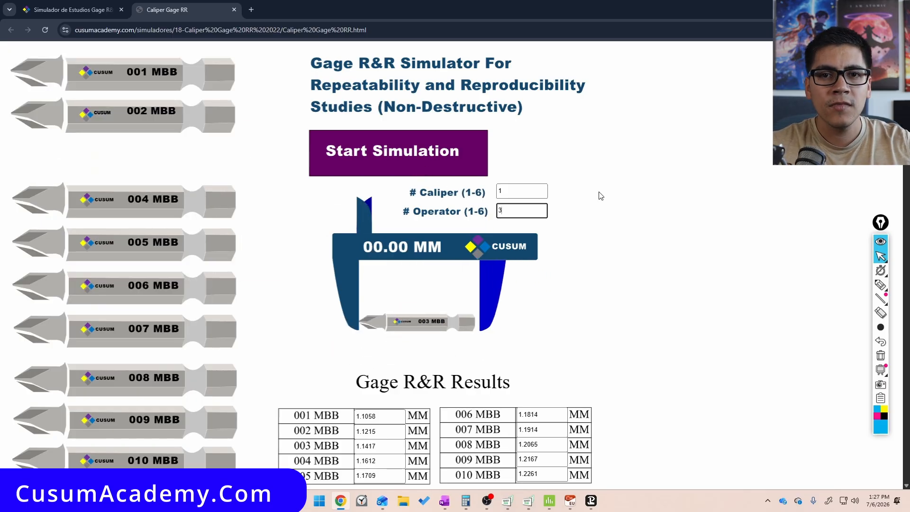
{"action": "left_click", "coordinate": [401, 170]}
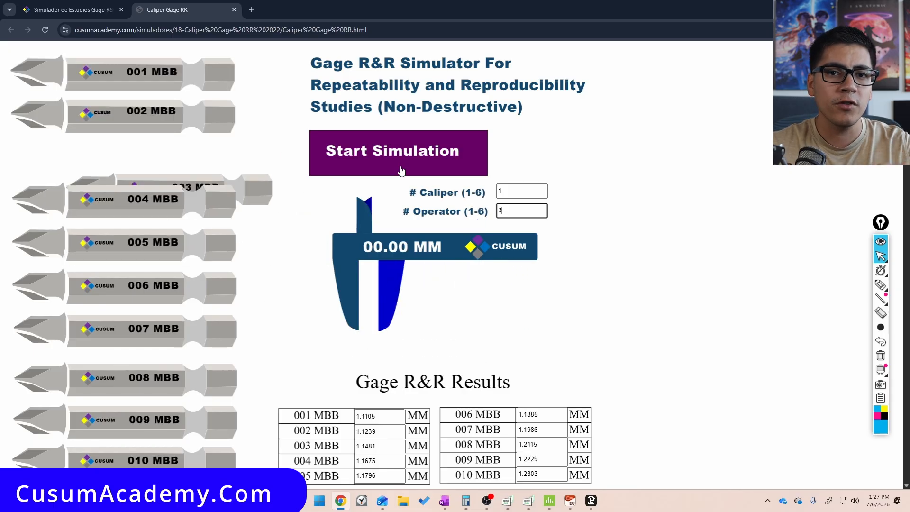
Scroll through the results table to examine the recorded runs for operators 2 and 3
{"action": "scroll", "coordinate": [401, 173], "scroll_direction": "down", "scroll_amount": 10}
{"action": "scroll", "coordinate": [243, 335], "scroll_direction": "down", "scroll_amount": 15}
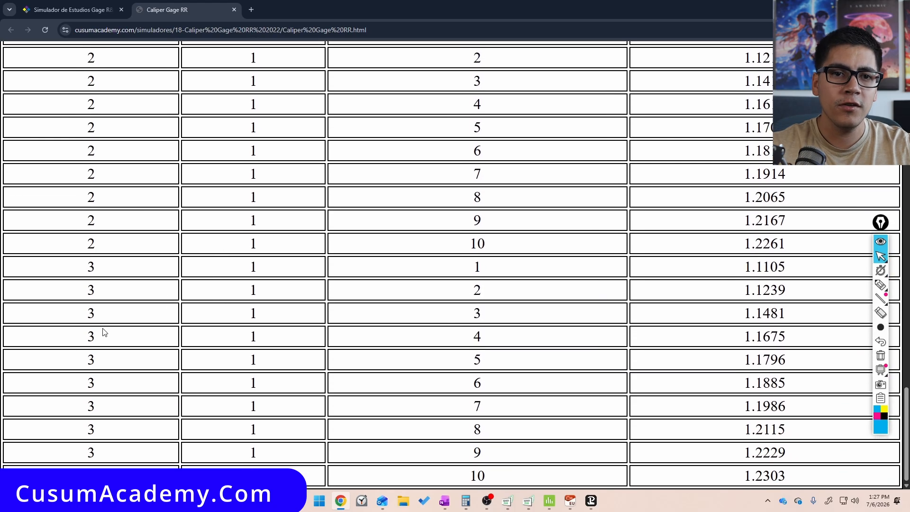
{"action": "key", "text": "ctrl+shift+3"}
{"action": "mouse_move", "coordinate": [111, 154]}
{"action": "left_mouse_down"}
{"action": "mouse_move", "coordinate": [126, 152]}
{"action": "mouse_move", "coordinate": [162, 451]}
{"action": "mouse_move", "coordinate": [113, 468]}
{"action": "left_mouse_up"}
{"action": "mouse_move", "coordinate": [28, 467]}
{"action": "left_mouse_down"}
{"action": "mouse_move", "coordinate": [56, 128]}
{"action": "mouse_move", "coordinate": [146, 150]}
{"action": "left_mouse_up"}
{"action": "key", "text": "ctrl+shift+1"}
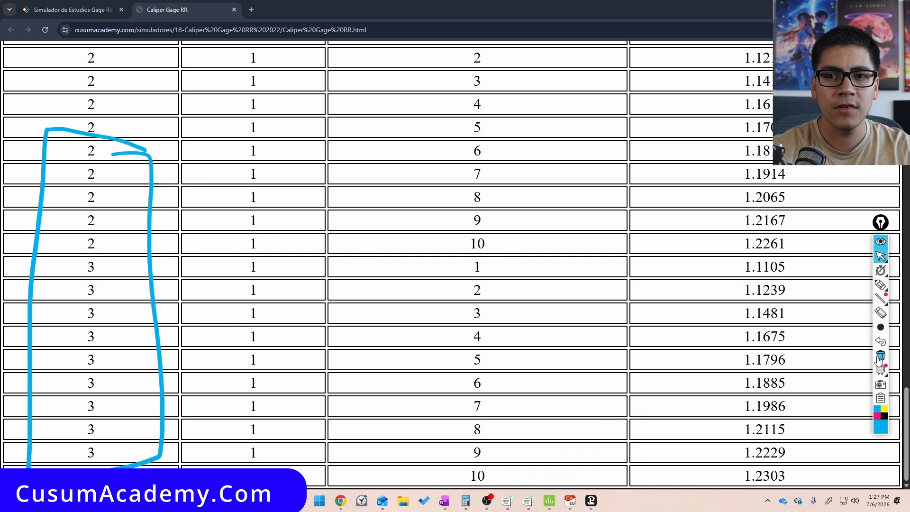
{"action": "left_click", "coordinate": [880, 355]}
{"action": "scroll", "coordinate": [631, 361], "scroll_direction": "up", "scroll_amount": 15}
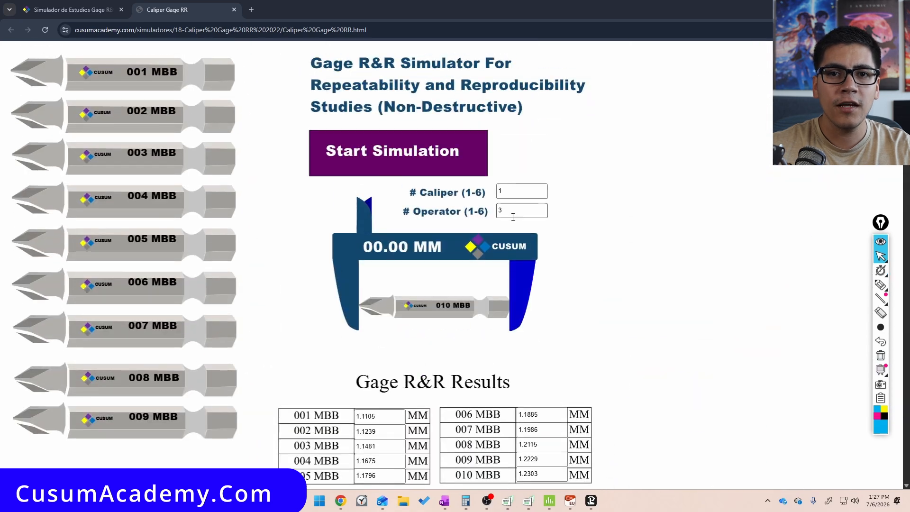
Start the simulation again with caliper 1 and operator 3
{"action": "left_click", "coordinate": [513, 206]}
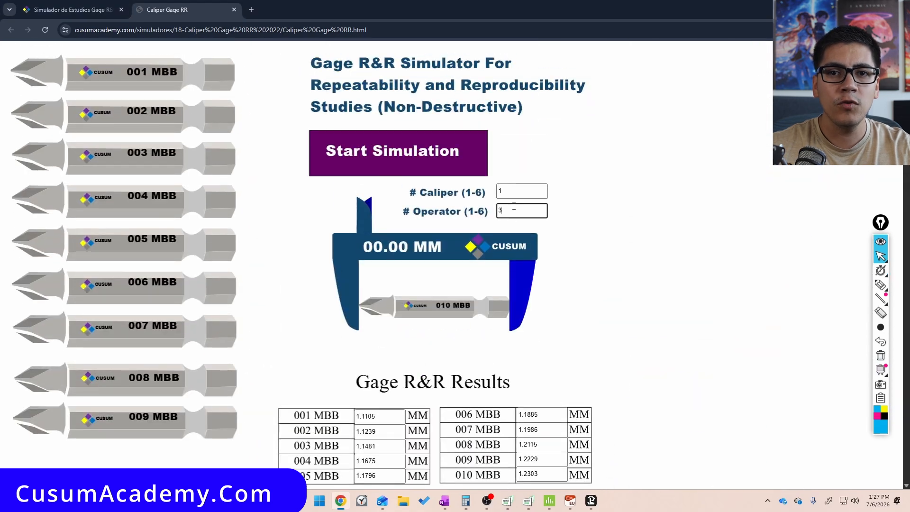
{"action": "left_click", "coordinate": [427, 163]}
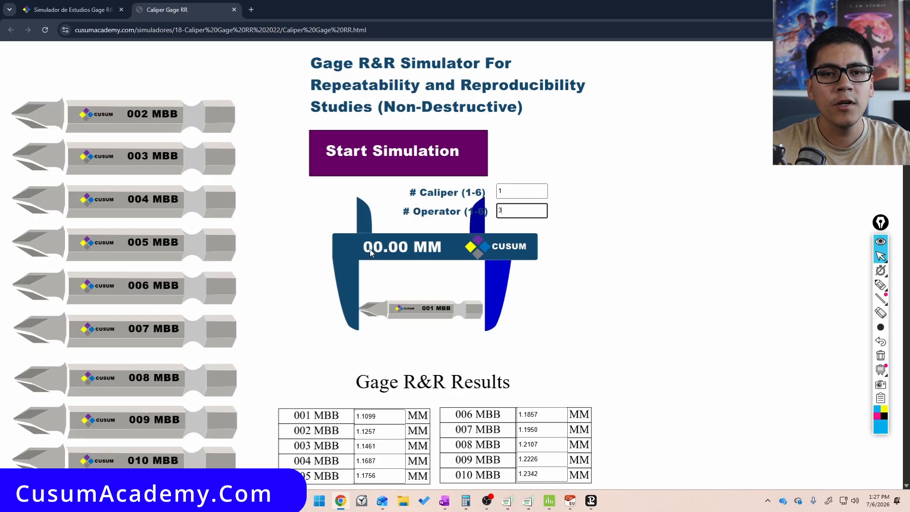
{"action": "key", "text": "ctrl+shift+3"}
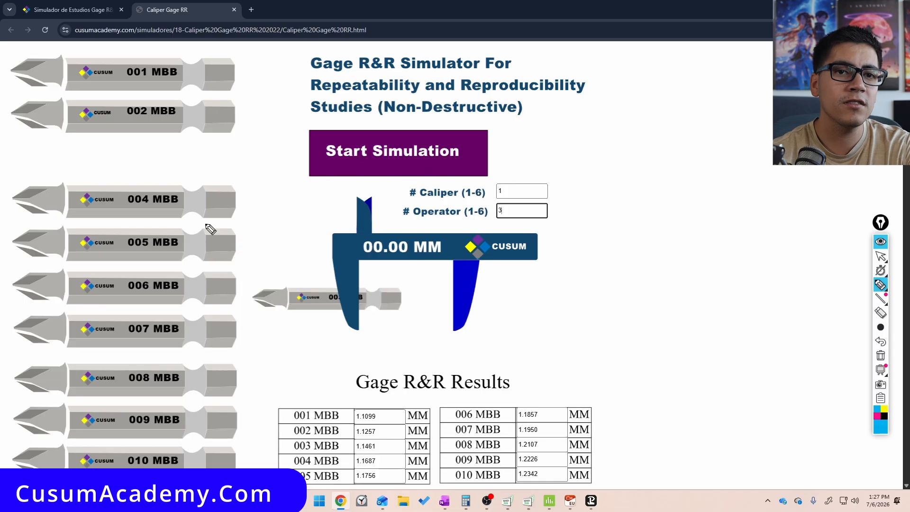
{"action": "mouse_move", "coordinate": [194, 127]}
{"action": "left_mouse_down"}
{"action": "mouse_move", "coordinate": [263, 252]}
{"action": "mouse_move", "coordinate": [351, 253]}
{"action": "mouse_move", "coordinate": [356, 284]}
{"action": "left_mouse_up"}
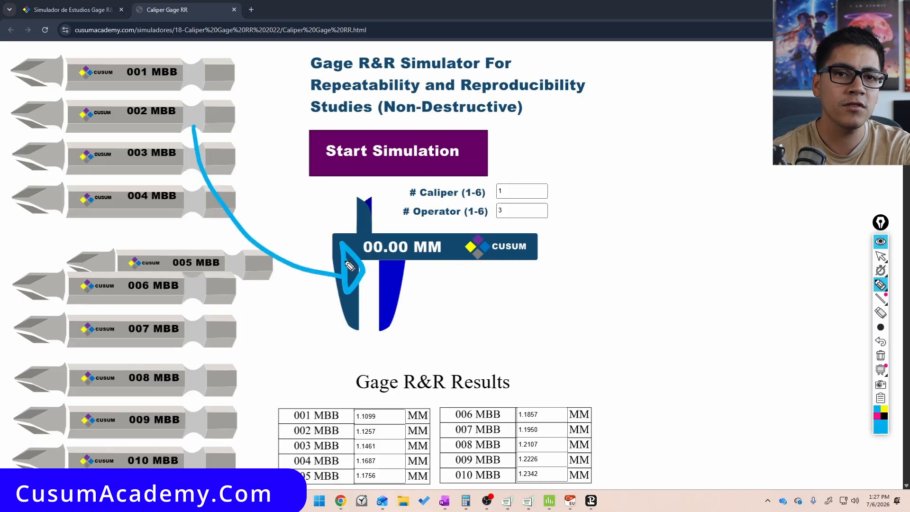
{"action": "key", "text": "ctrl+shift+1"}
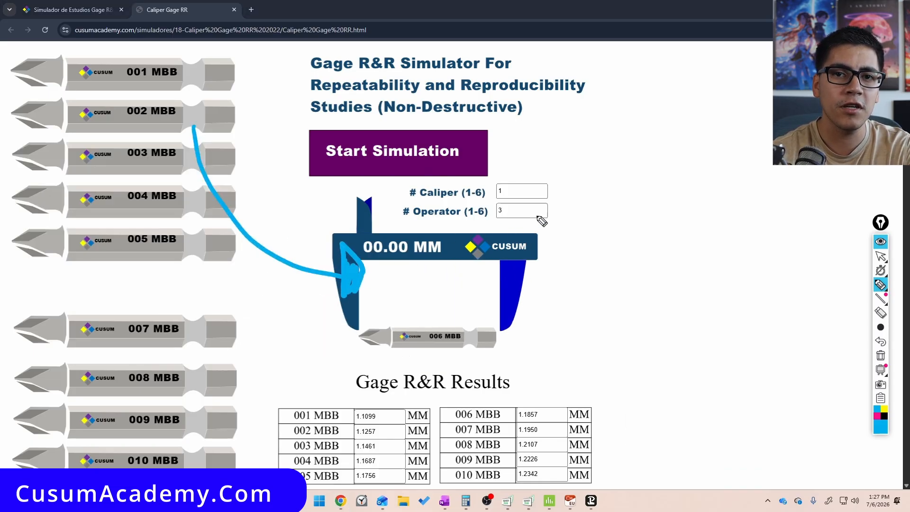
Copy the whole simulator results table and paste it into the Minitab Gage R&R worksheet starting at C1
{"action": "scroll", "coordinate": [508, 233], "scroll_direction": "down", "scroll_amount": 2}
{"action": "scroll", "coordinate": [509, 233], "scroll_direction": "down", "scroll_amount": 10}
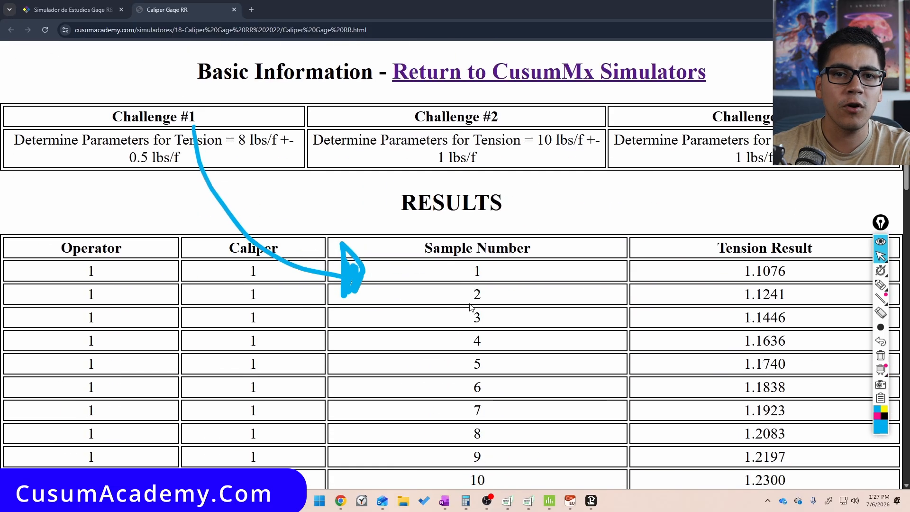
{"action": "key", "text": "ctrl+shift+3"}
{"action": "mouse_move", "coordinate": [151, 121]}
{"action": "left_mouse_down"}
{"action": "mouse_move", "coordinate": [152, 176]}
{"action": "mouse_move", "coordinate": [147, 166]}
{"action": "left_mouse_up"}
{"action": "key", "text": "ctrl+shift+1"}
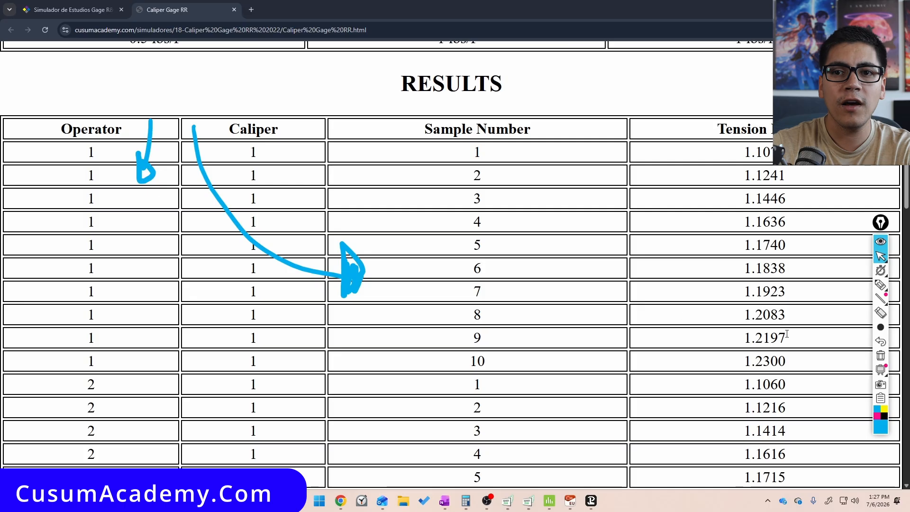
{"action": "left_click", "coordinate": [879, 355]}
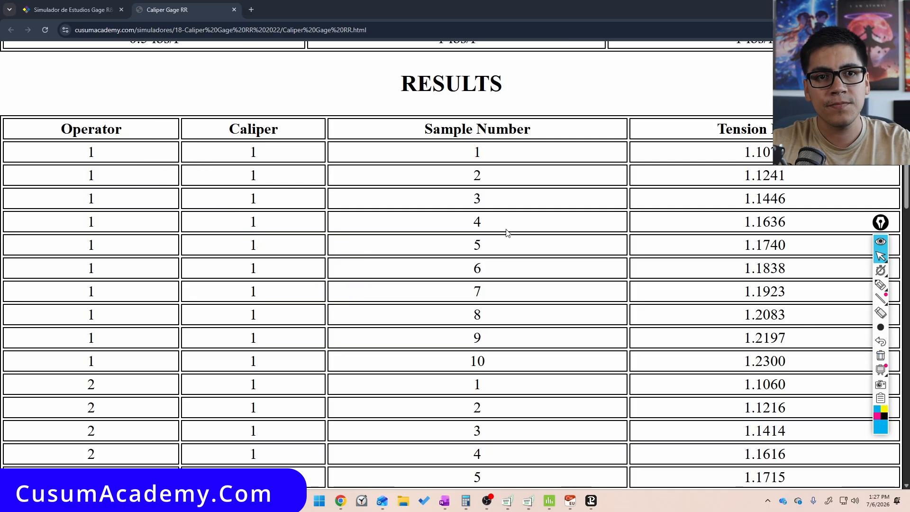
{"action": "left_click_drag", "start_coordinate": [68, 126], "coordinate": [733, 511]}
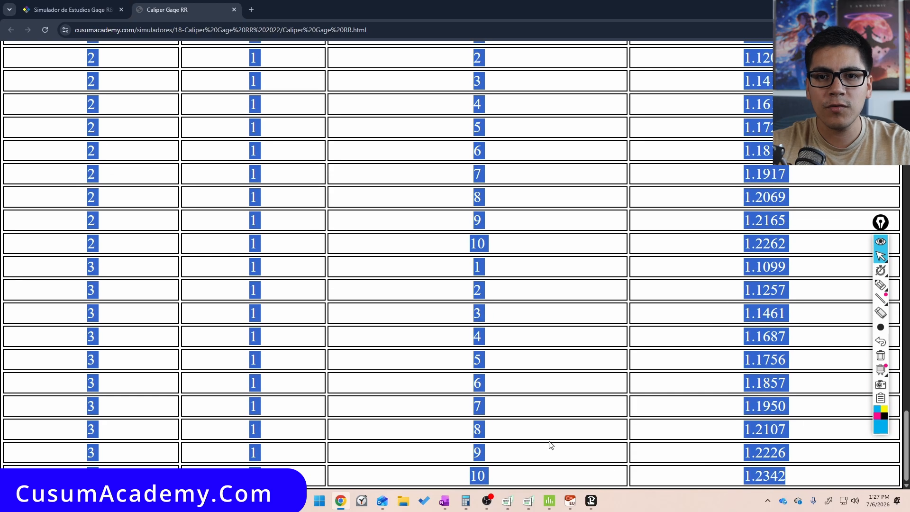
{"action": "left_click", "coordinate": [570, 502]}
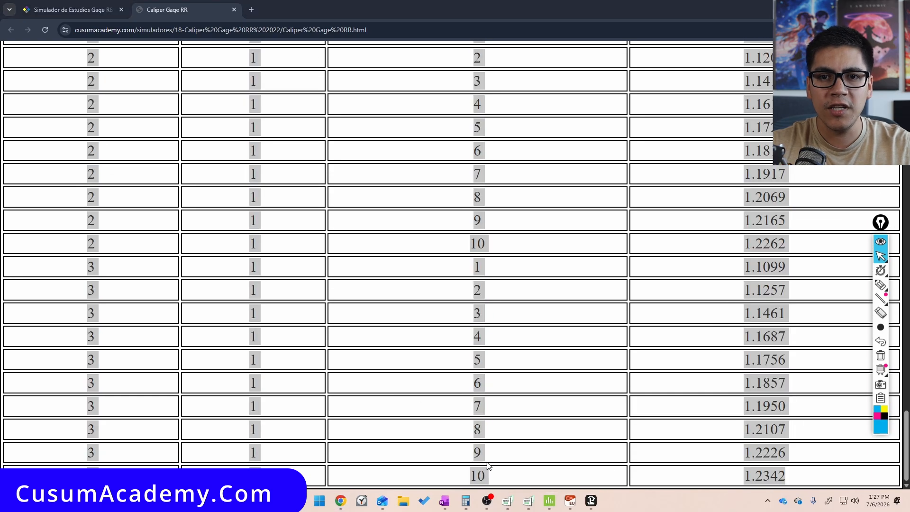
{"action": "left_click", "coordinate": [549, 503]}
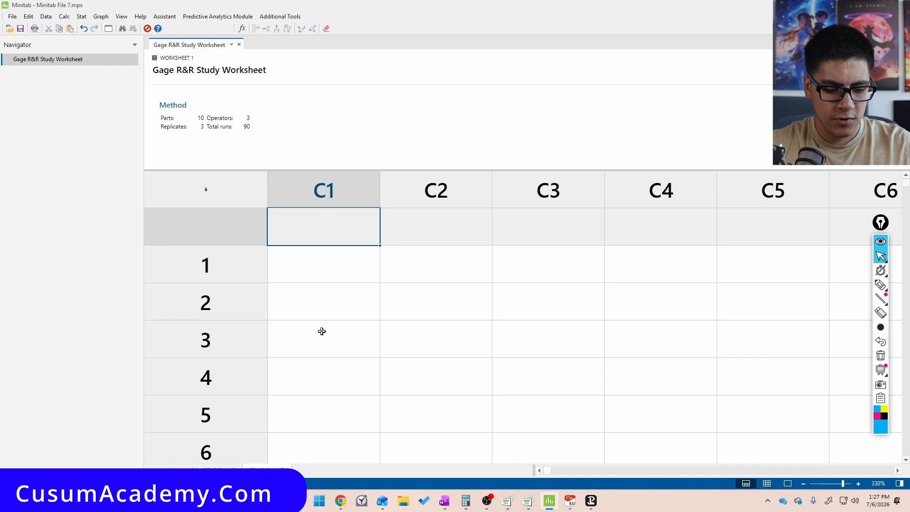
{"action": "key", "text": "ctrl+v"}
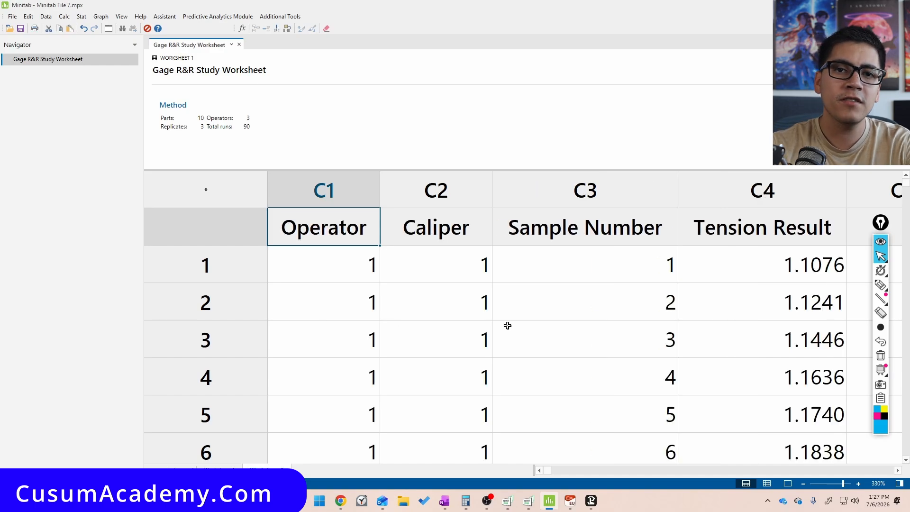
{"action": "key", "text": "ctrl+shift+3"}
{"action": "mouse_move", "coordinate": [382, 130]}
{"action": "left_mouse_down"}
{"action": "mouse_move", "coordinate": [360, 166]}
{"action": "mouse_move", "coordinate": [300, 212]}
{"action": "mouse_move", "coordinate": [385, 167]}
{"action": "left_mouse_up"}
{"action": "mouse_move", "coordinate": [609, 157]}
{"action": "left_mouse_down"}
{"action": "mouse_move", "coordinate": [558, 165]}
{"action": "mouse_move", "coordinate": [611, 167]}
{"action": "left_mouse_up"}
{"action": "mouse_move", "coordinate": [599, 127]}
{"action": "left_mouse_down"}
{"action": "mouse_move", "coordinate": [622, 117]}
{"action": "mouse_move", "coordinate": [649, 124]}
{"action": "mouse_move", "coordinate": [653, 110]}
{"action": "left_mouse_up"}
{"action": "mouse_move", "coordinate": [798, 167]}
{"action": "left_mouse_down"}
{"action": "mouse_move", "coordinate": [758, 220]}
{"action": "mouse_move", "coordinate": [751, 135]}
{"action": "left_mouse_up"}
{"action": "left_click_drag", "start_coordinate": [732, 96], "coordinate": [760, 118]}
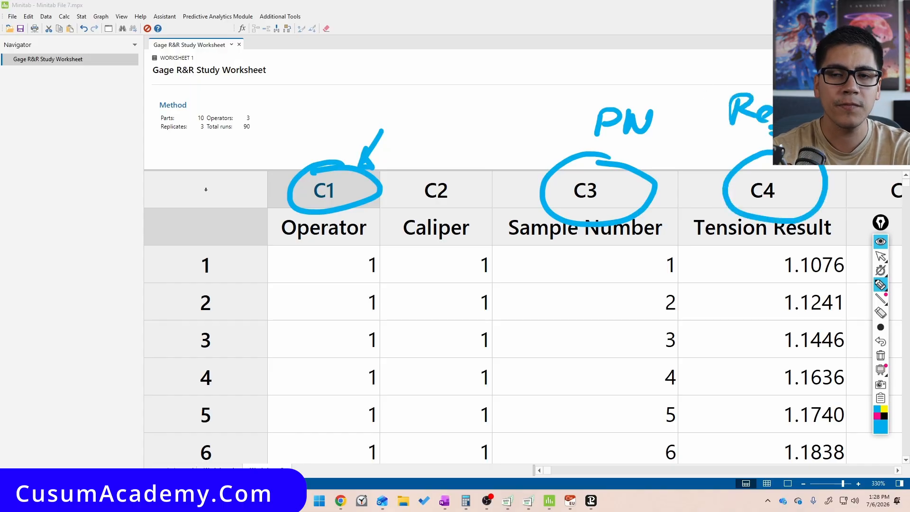
{"action": "key", "text": "ctrl+shift+2"}
{"action": "left_click", "coordinate": [880, 358]}
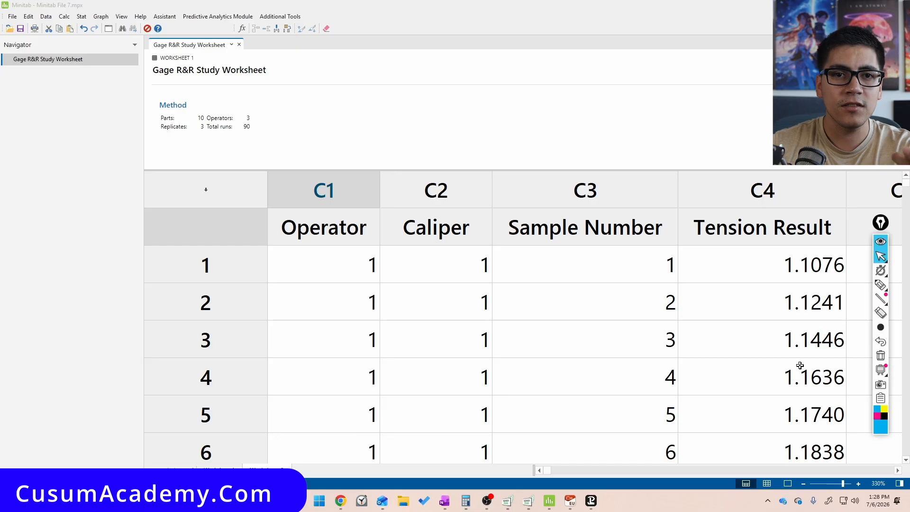
Run a crossed Gage R&R Study with C3 as part numbers, C1 as operators and C4 as measurement data
{"action": "left_click", "coordinate": [81, 16]}
{"action": "mouse_move", "coordinate": [137, 80]}
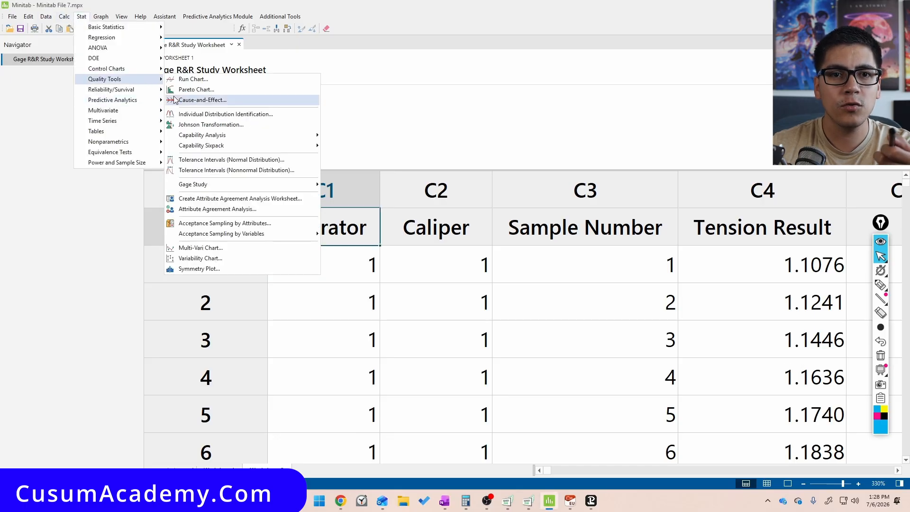
{"action": "mouse_move", "coordinate": [256, 185]}
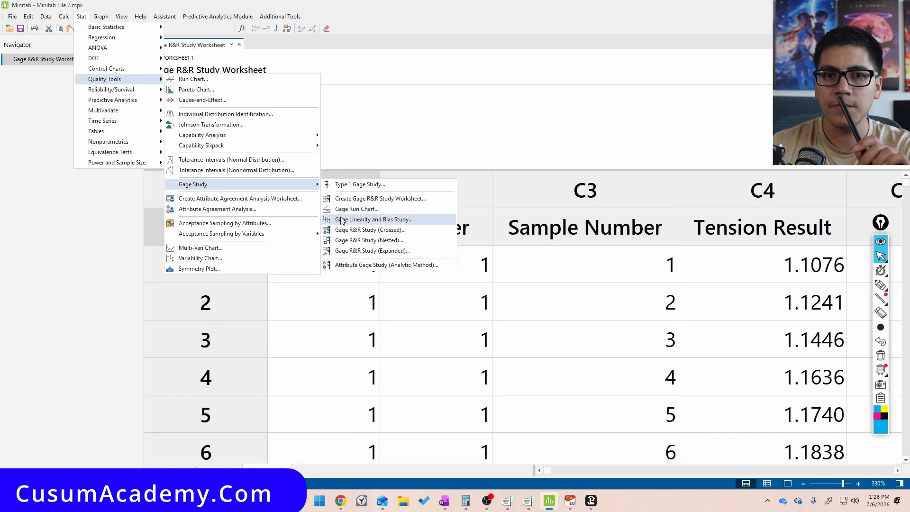
{"action": "left_click", "coordinate": [391, 230]}
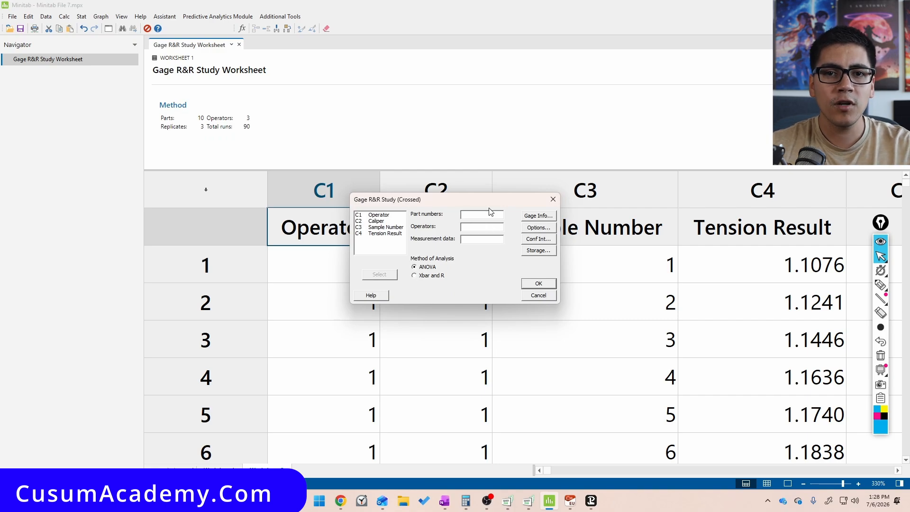
{"action": "type", "text": "C3"}
{"action": "key", "text": "Tab"}
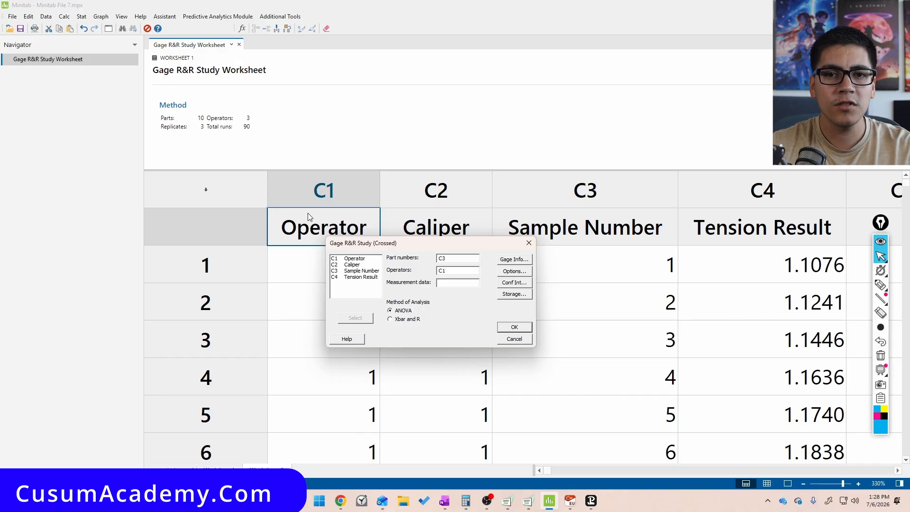
{"action": "type", "text": "C4"}
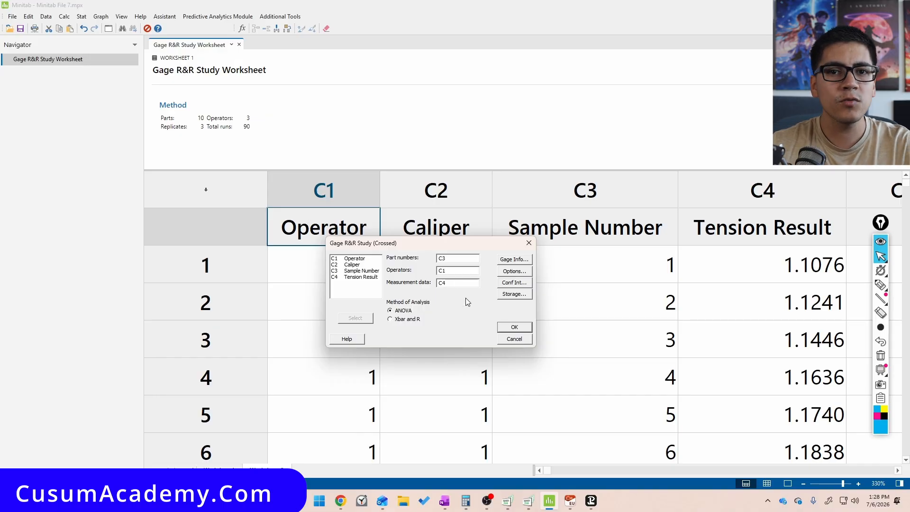
{"action": "left_click", "coordinate": [514, 329]}
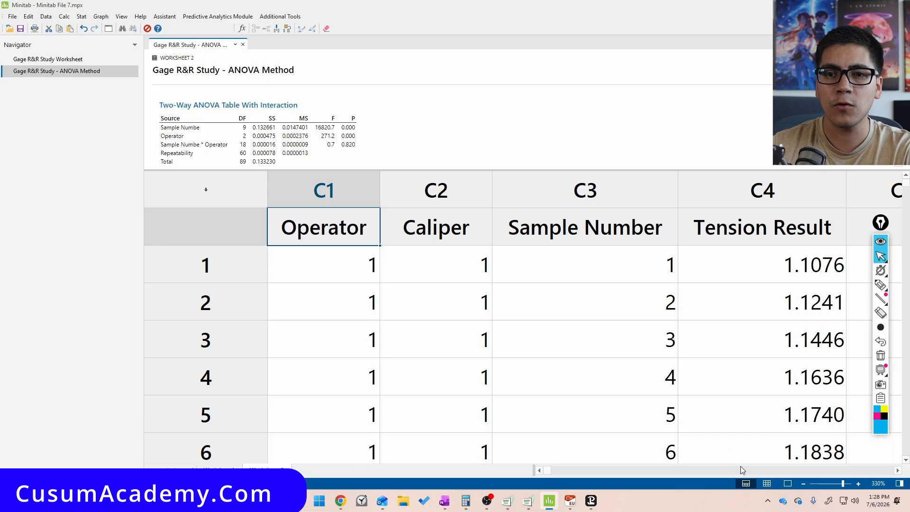
Scroll through the Gage R&R output to examine the ANOVA tables and variance components
{"action": "left_click", "coordinate": [786, 484]}
{"action": "scroll", "coordinate": [496, 236], "scroll_direction": "down", "scroll_amount": 2}
{"action": "scroll", "coordinate": [498, 236], "scroll_direction": "up", "scroll_amount": 2, "text": "ctrl"}
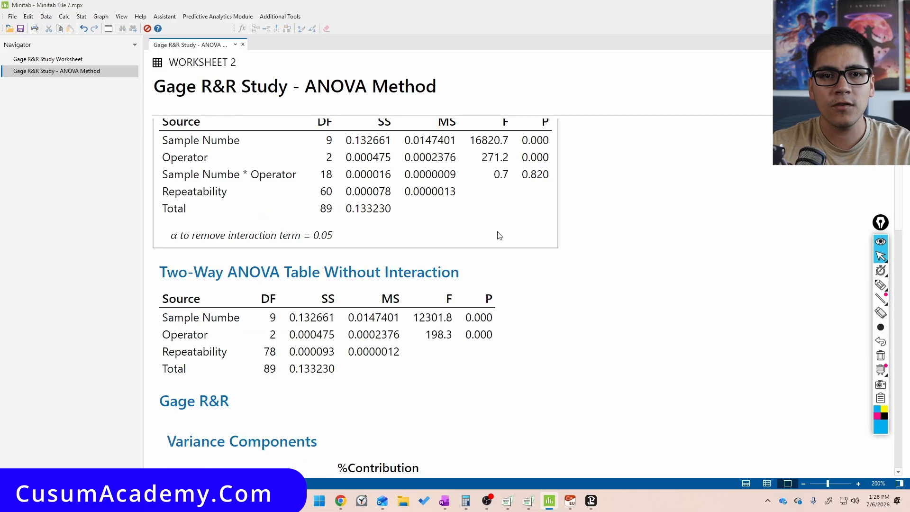
{"action": "scroll", "coordinate": [497, 235], "scroll_direction": "down", "scroll_amount": 3}
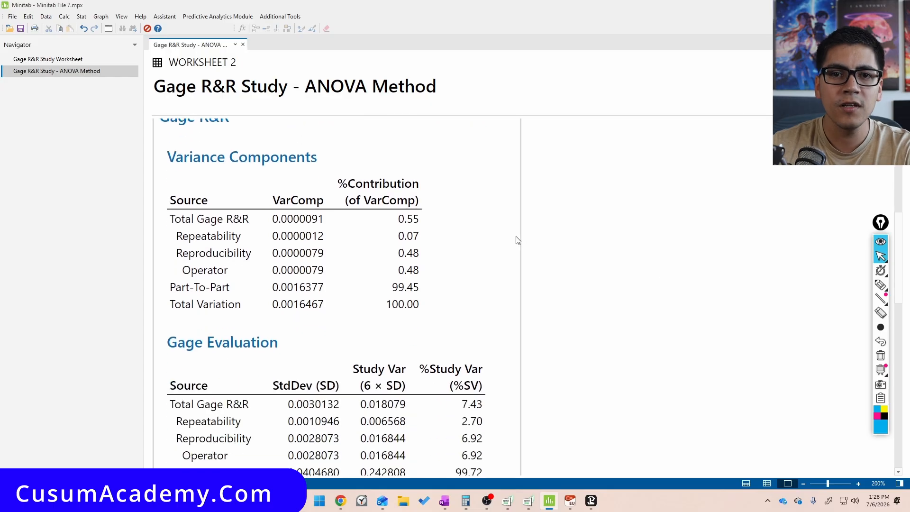
{"action": "scroll", "coordinate": [707, 302], "scroll_direction": "down", "scroll_amount": 2}
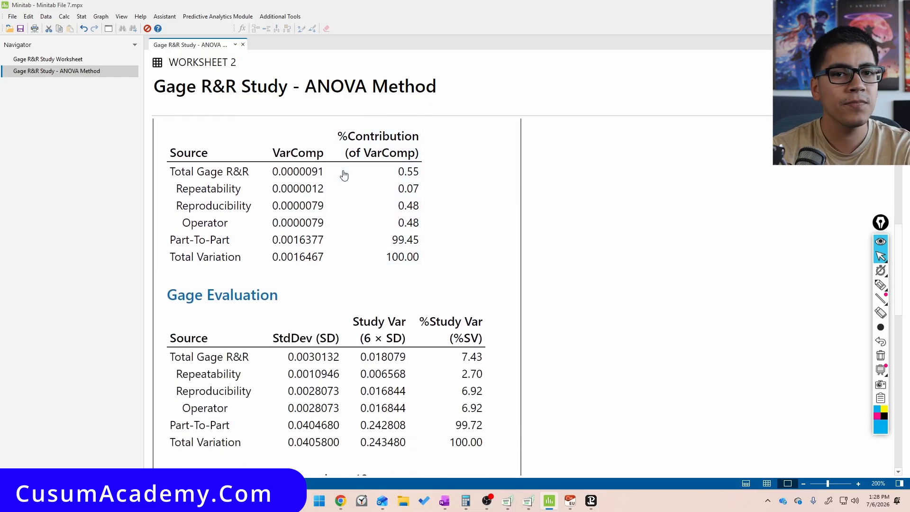
{"action": "key", "text": "ctrl+shift+3"}
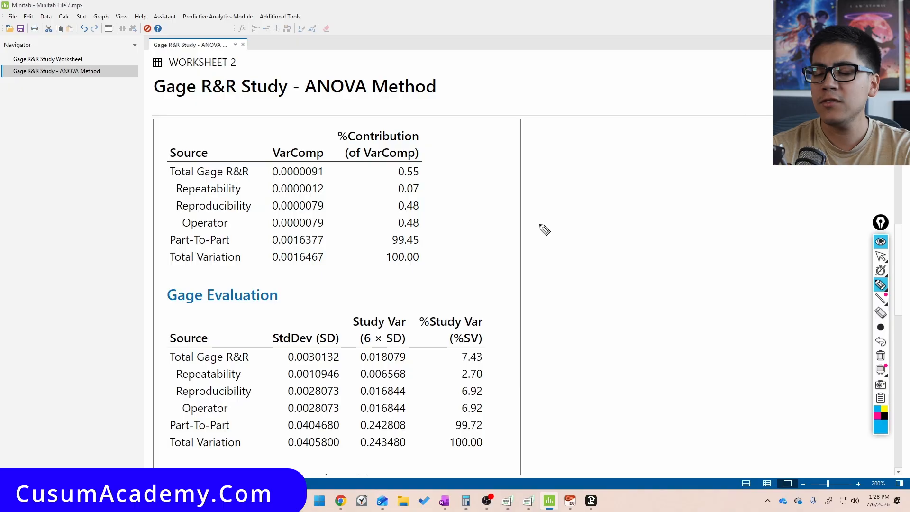
{"action": "mouse_move", "coordinate": [482, 261]}
{"action": "left_mouse_down"}
{"action": "mouse_move", "coordinate": [471, 293]}
{"action": "mouse_move", "coordinate": [522, 266]}
{"action": "mouse_move", "coordinate": [554, 260]}
{"action": "mouse_move", "coordinate": [555, 277]}
{"action": "left_mouse_up"}
{"action": "left_click_drag", "start_coordinate": [590, 253], "coordinate": [588, 269]}
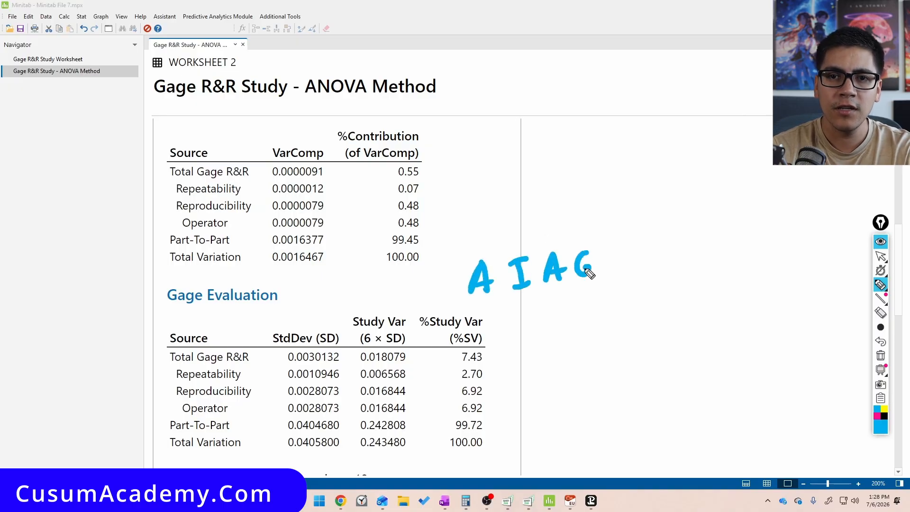
{"action": "left_click_drag", "start_coordinate": [479, 308], "coordinate": [605, 287]}
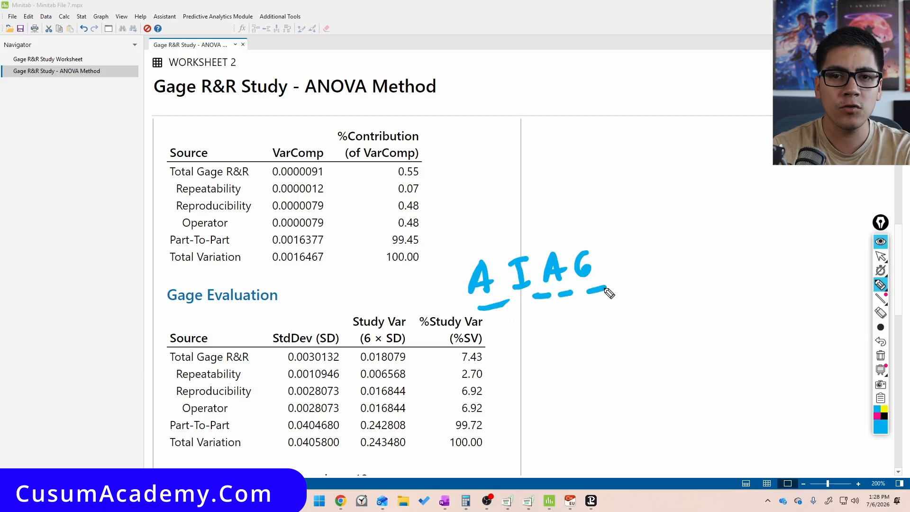
{"action": "mouse_move", "coordinate": [548, 364]}
{"action": "left_mouse_down"}
{"action": "mouse_move", "coordinate": [548, 348]}
{"action": "mouse_move", "coordinate": [570, 360]}
{"action": "left_mouse_up"}
{"action": "left_click_drag", "start_coordinate": [588, 334], "coordinate": [582, 356]}
{"action": "mouse_move", "coordinate": [612, 334]}
{"action": "left_mouse_down"}
{"action": "mouse_move", "coordinate": [607, 356]}
{"action": "mouse_move", "coordinate": [620, 357]}
{"action": "left_mouse_up"}
{"action": "left_click_drag", "start_coordinate": [608, 350], "coordinate": [650, 343]}
{"action": "mouse_move", "coordinate": [663, 329]}
{"action": "left_mouse_down"}
{"action": "mouse_move", "coordinate": [665, 345]}
{"action": "mouse_move", "coordinate": [680, 347]}
{"action": "left_mouse_up"}
{"action": "left_click_drag", "start_coordinate": [681, 331], "coordinate": [677, 372]}
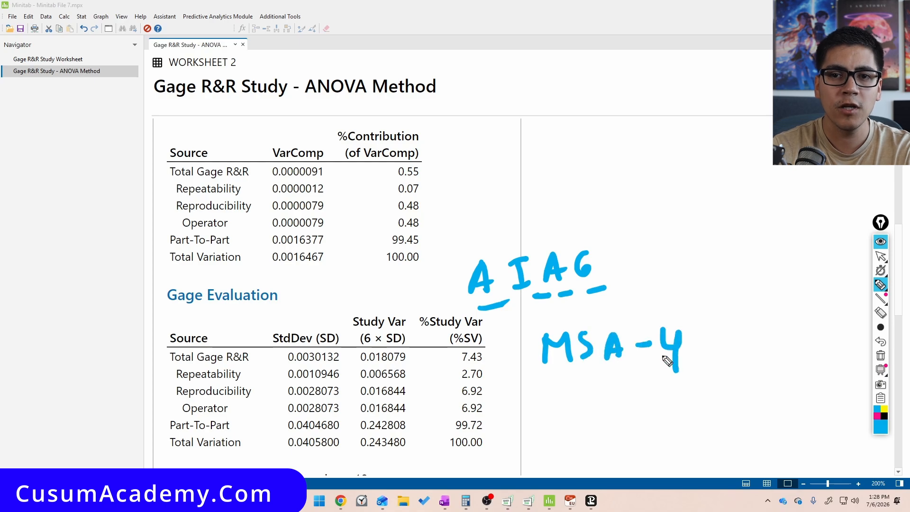
{"action": "mouse_move", "coordinate": [420, 154]}
{"action": "left_mouse_down"}
{"action": "mouse_move", "coordinate": [442, 189]}
{"action": "mouse_move", "coordinate": [411, 152]}
{"action": "left_mouse_up"}
{"action": "mouse_move", "coordinate": [483, 343]}
{"action": "left_mouse_down"}
{"action": "mouse_move", "coordinate": [501, 353]}
{"action": "mouse_move", "coordinate": [495, 340]}
{"action": "left_mouse_up"}
{"action": "key", "text": "ctrl+shift+2"}
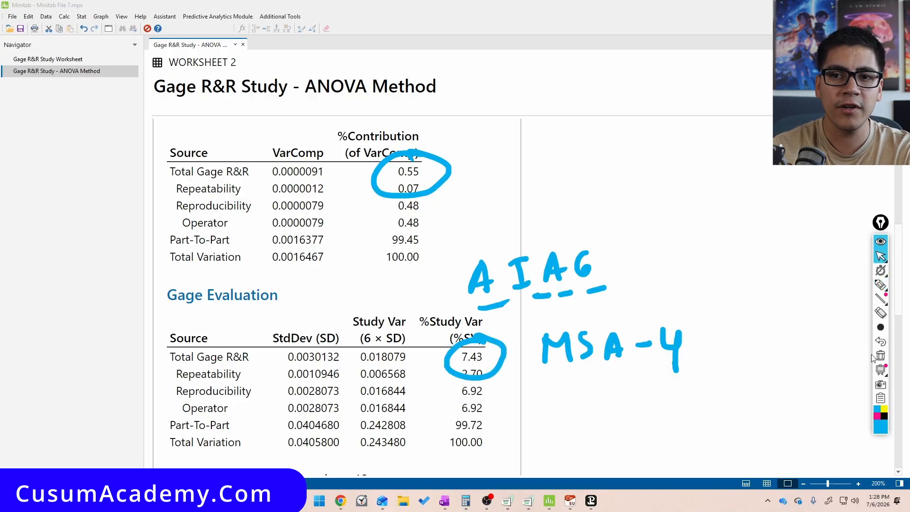
{"action": "left_click", "coordinate": [880, 356]}
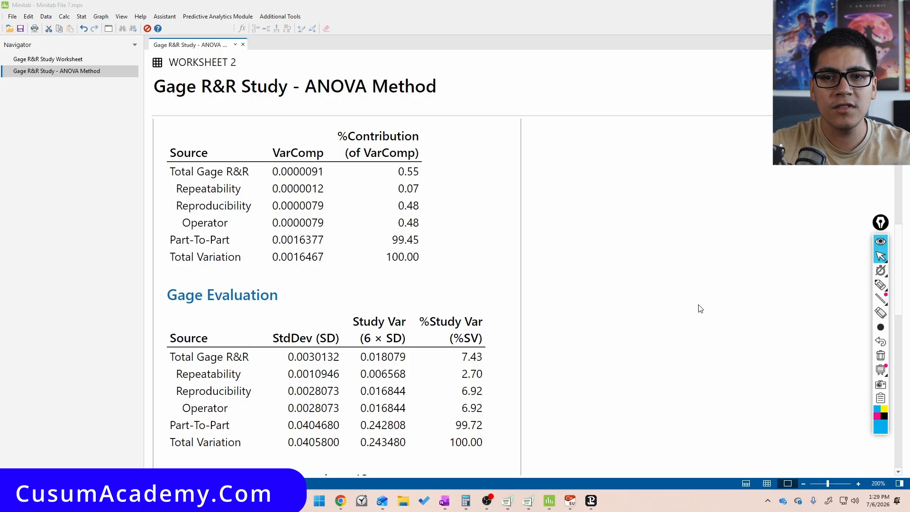
Scroll down the output to examine the gage evaluation and number of distinct categories
{"action": "scroll", "coordinate": [700, 309], "scroll_direction": "down", "scroll_amount": 1}
{"action": "scroll", "coordinate": [577, 339], "scroll_direction": "down", "scroll_amount": 1}
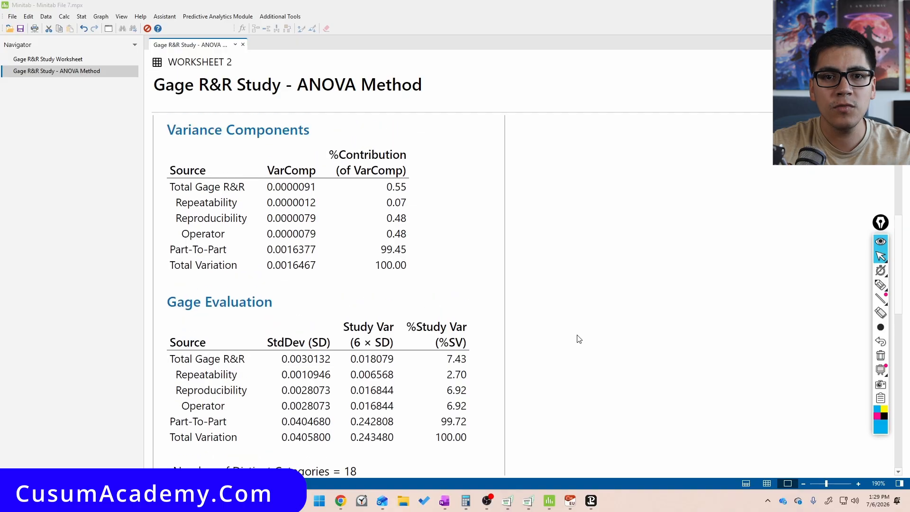
{"action": "scroll", "coordinate": [577, 339], "scroll_direction": "down", "scroll_amount": 1}
{"action": "key", "text": "ctrl+shift+3"}
{"action": "mouse_move", "coordinate": [397, 127]}
{"action": "left_mouse_down"}
{"action": "mouse_move", "coordinate": [393, 164]}
{"action": "mouse_move", "coordinate": [401, 113]}
{"action": "left_mouse_up"}
{"action": "mouse_move", "coordinate": [476, 299]}
{"action": "left_mouse_down"}
{"action": "mouse_move", "coordinate": [440, 325]}
{"action": "mouse_move", "coordinate": [453, 285]}
{"action": "left_mouse_up"}
{"action": "mouse_move", "coordinate": [357, 405]}
{"action": "left_mouse_down"}
{"action": "mouse_move", "coordinate": [372, 422]}
{"action": "mouse_move", "coordinate": [366, 406]}
{"action": "left_mouse_up"}
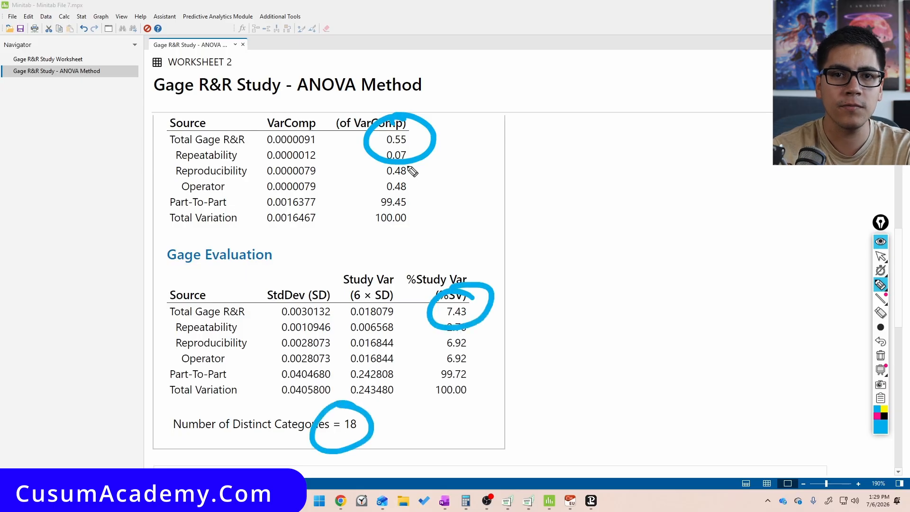
{"action": "left_click_drag", "start_coordinate": [462, 121], "coordinate": [474, 152]}
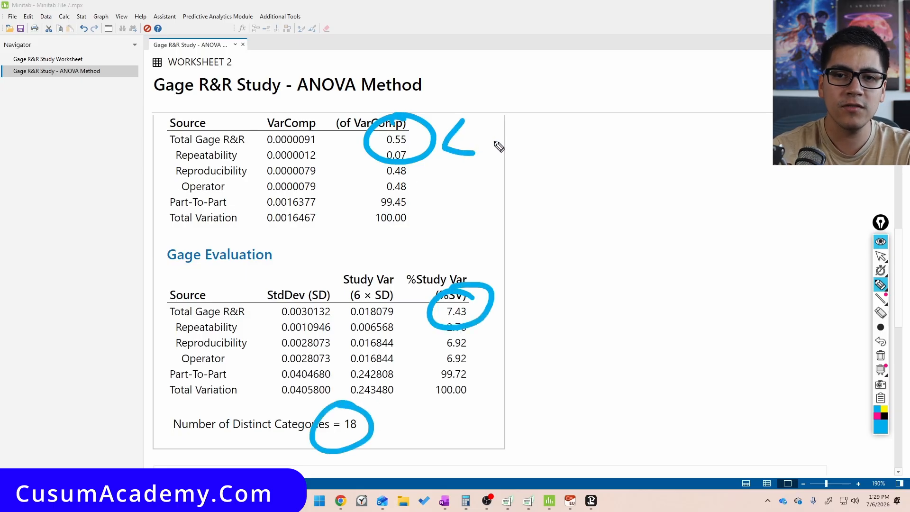
{"action": "left_click_drag", "start_coordinate": [505, 127], "coordinate": [506, 156]}
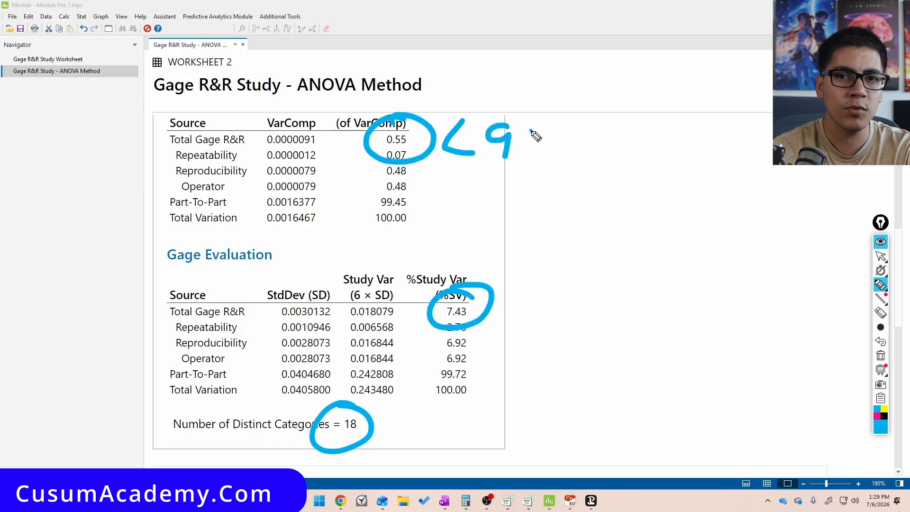
{"action": "left_click_drag", "start_coordinate": [559, 129], "coordinate": [531, 164]}
{"action": "left_click", "coordinate": [552, 158]}
{"action": "mouse_move", "coordinate": [587, 135]}
{"action": "left_mouse_down"}
{"action": "mouse_move", "coordinate": [601, 149]}
{"action": "mouse_move", "coordinate": [620, 123]}
{"action": "left_mouse_up"}
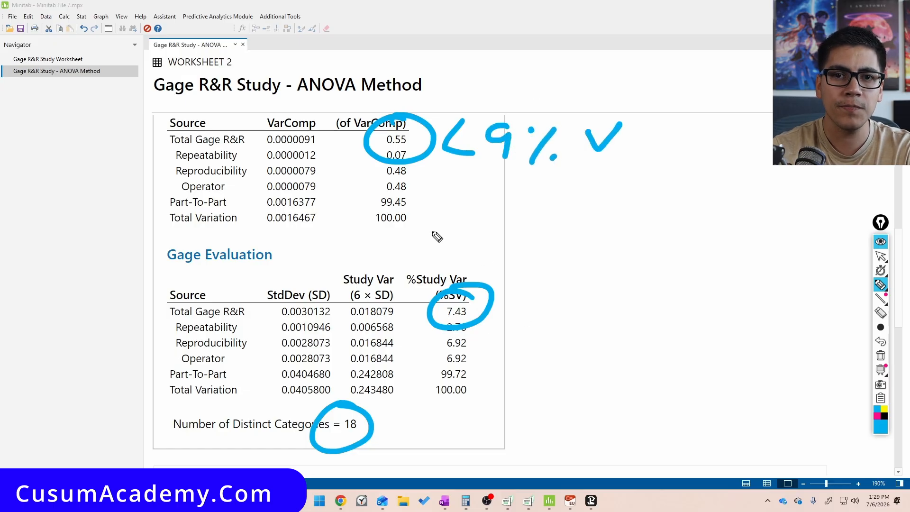
{"action": "left_click_drag", "start_coordinate": [468, 195], "coordinate": [466, 195]}
{"action": "left_click", "coordinate": [488, 212]}
{"action": "mouse_move", "coordinate": [521, 193]}
{"action": "left_mouse_down"}
{"action": "mouse_move", "coordinate": [506, 214]}
{"action": "mouse_move", "coordinate": [524, 215]}
{"action": "left_mouse_up"}
{"action": "left_click", "coordinate": [553, 201]}
{"action": "left_click_drag", "start_coordinate": [582, 202], "coordinate": [559, 226]}
{"action": "mouse_move", "coordinate": [627, 201]}
{"action": "left_mouse_down"}
{"action": "mouse_move", "coordinate": [599, 218]}
{"action": "mouse_move", "coordinate": [620, 226]}
{"action": "left_mouse_up"}
{"action": "left_click_drag", "start_coordinate": [661, 198], "coordinate": [655, 223]}
{"action": "left_click", "coordinate": [683, 199]}
{"action": "left_click_drag", "start_coordinate": [710, 203], "coordinate": [682, 232]}
{"action": "left_click", "coordinate": [707, 227]}
{"action": "left_click_drag", "start_coordinate": [737, 198], "coordinate": [764, 199]}
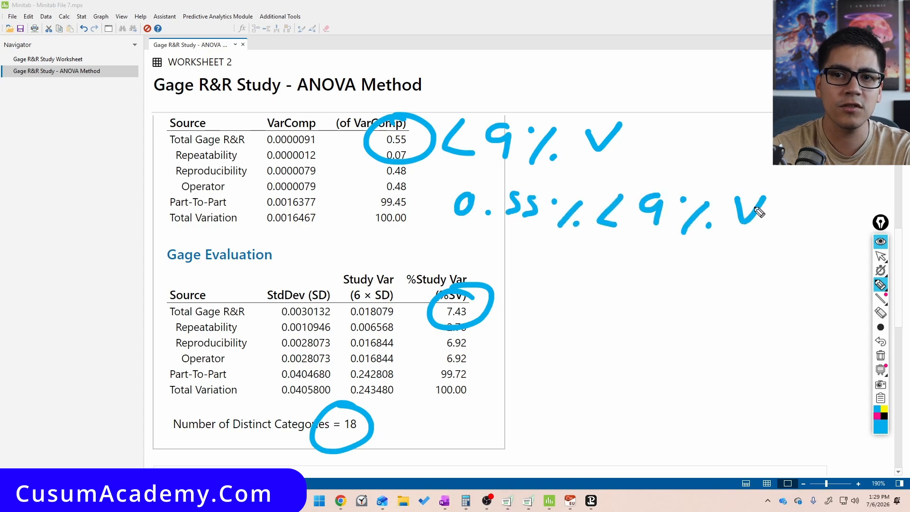
{"action": "left_click_drag", "start_coordinate": [534, 283], "coordinate": [508, 294]}
{"action": "mouse_move", "coordinate": [517, 284]}
{"action": "left_mouse_down"}
{"action": "mouse_move", "coordinate": [512, 294]}
{"action": "mouse_move", "coordinate": [522, 297]}
{"action": "left_mouse_up"}
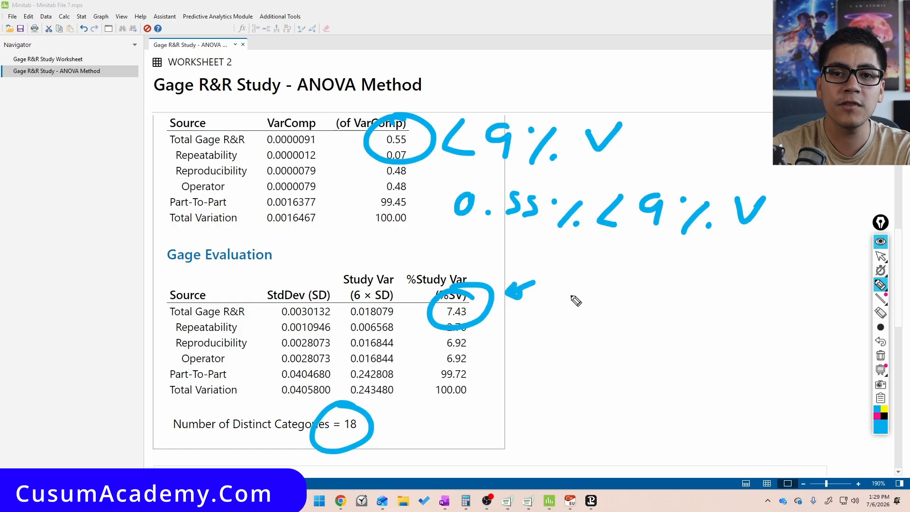
{"action": "left_click_drag", "start_coordinate": [579, 290], "coordinate": [574, 314]}
{"action": "mouse_move", "coordinate": [587, 290]}
{"action": "left_mouse_down"}
{"action": "mouse_move", "coordinate": [598, 298]}
{"action": "mouse_move", "coordinate": [590, 314]}
{"action": "left_mouse_up"}
{"action": "mouse_move", "coordinate": [620, 289]}
{"action": "left_mouse_down"}
{"action": "mouse_move", "coordinate": [616, 296]}
{"action": "mouse_move", "coordinate": [622, 289]}
{"action": "left_mouse_up"}
{"action": "left_click", "coordinate": [655, 290]}
{"action": "left_click", "coordinate": [678, 312]}
{"action": "mouse_move", "coordinate": [680, 288]}
{"action": "left_mouse_down"}
{"action": "mouse_move", "coordinate": [660, 311]}
{"action": "mouse_move", "coordinate": [709, 306]}
{"action": "mouse_move", "coordinate": [733, 276]}
{"action": "left_mouse_up"}
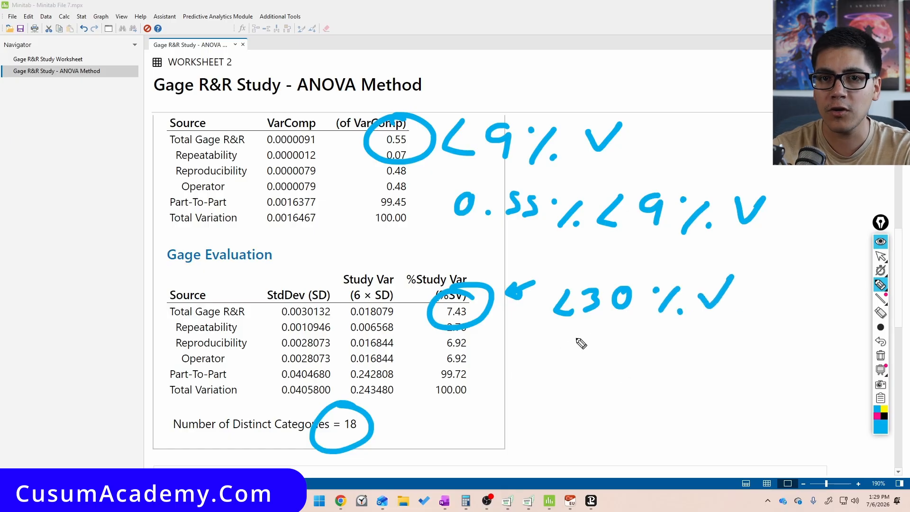
{"action": "mouse_move", "coordinate": [540, 347]}
{"action": "left_mouse_down"}
{"action": "mouse_move", "coordinate": [549, 378]}
{"action": "mouse_move", "coordinate": [596, 365]}
{"action": "mouse_move", "coordinate": [590, 379]}
{"action": "left_mouse_up"}
{"action": "left_click", "coordinate": [572, 368]}
{"action": "left_click", "coordinate": [622, 349]}
{"action": "left_click_drag", "start_coordinate": [653, 352], "coordinate": [617, 386]}
{"action": "left_click", "coordinate": [653, 376]}
{"action": "mouse_move", "coordinate": [692, 352]}
{"action": "left_mouse_down"}
{"action": "mouse_move", "coordinate": [672, 376]}
{"action": "mouse_move", "coordinate": [694, 380]}
{"action": "left_mouse_up"}
{"action": "mouse_move", "coordinate": [708, 353]}
{"action": "left_mouse_down"}
{"action": "mouse_move", "coordinate": [725, 363]}
{"action": "mouse_move", "coordinate": [714, 380]}
{"action": "mouse_move", "coordinate": [737, 357]}
{"action": "mouse_move", "coordinate": [768, 379]}
{"action": "mouse_move", "coordinate": [811, 343]}
{"action": "left_mouse_up"}
{"action": "left_click", "coordinate": [765, 361]}
{"action": "left_click", "coordinate": [782, 376]}
{"action": "mouse_move", "coordinate": [444, 406]}
{"action": "left_mouse_down"}
{"action": "mouse_move", "coordinate": [406, 420]}
{"action": "mouse_move", "coordinate": [411, 429]}
{"action": "left_mouse_up"}
{"action": "mouse_move", "coordinate": [462, 407]}
{"action": "left_mouse_down"}
{"action": "mouse_move", "coordinate": [479, 433]}
{"action": "mouse_move", "coordinate": [469, 443]}
{"action": "left_mouse_up"}
{"action": "mouse_move", "coordinate": [505, 407]}
{"action": "left_mouse_down"}
{"action": "mouse_move", "coordinate": [502, 433]}
{"action": "mouse_move", "coordinate": [527, 404]}
{"action": "mouse_move", "coordinate": [590, 398]}
{"action": "left_mouse_up"}
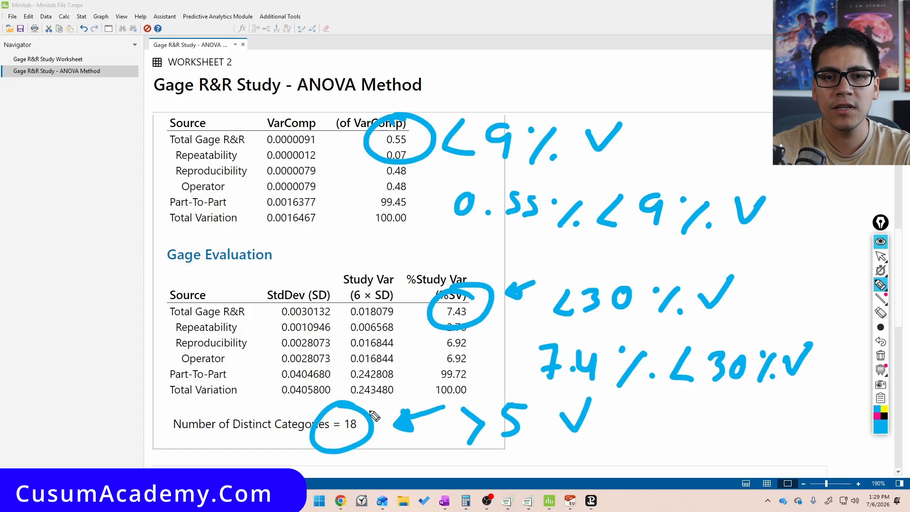
{"action": "mouse_move", "coordinate": [650, 420]}
{"action": "left_mouse_down"}
{"action": "mouse_move", "coordinate": [653, 444]}
{"action": "mouse_move", "coordinate": [676, 442]}
{"action": "mouse_move", "coordinate": [678, 420]}
{"action": "left_mouse_up"}
{"action": "mouse_move", "coordinate": [707, 418]}
{"action": "left_mouse_down"}
{"action": "mouse_move", "coordinate": [736, 442]}
{"action": "mouse_move", "coordinate": [711, 457]}
{"action": "left_mouse_up"}
{"action": "left_click_drag", "start_coordinate": [761, 421], "coordinate": [743, 457]}
{"action": "left_click_drag", "start_coordinate": [789, 429], "coordinate": [829, 403]}
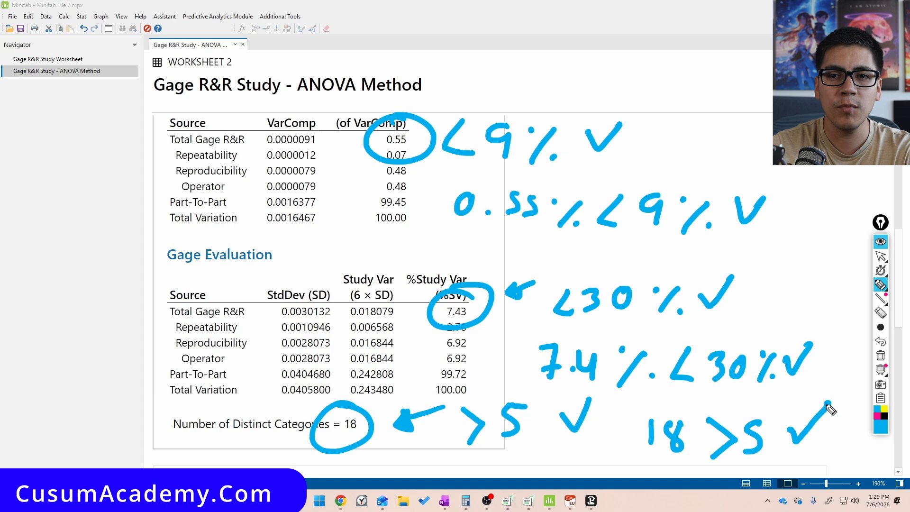
{"action": "key", "text": "ctrl+shift+7"}
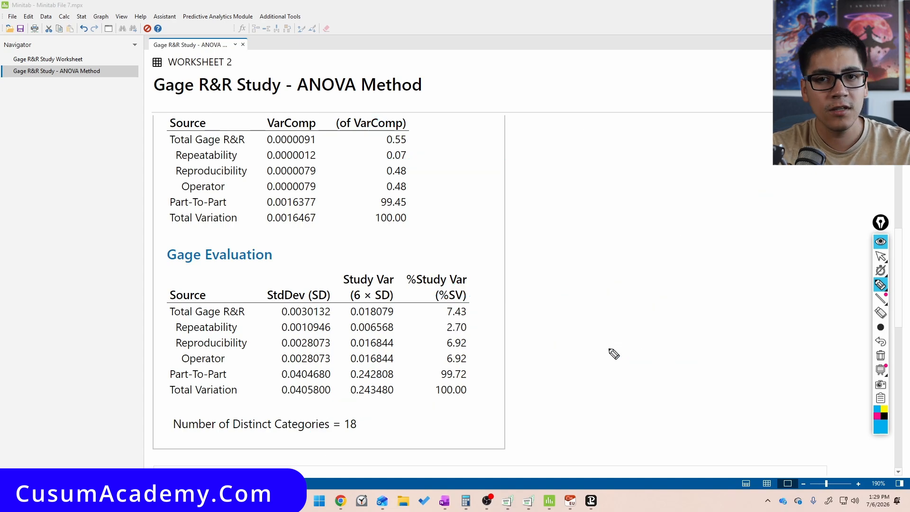
{"action": "key", "text": "ctrl+shift+2"}
Open the Gage R&R (ANOVA) Report for Tension Result graph in the graph editor and maximize the editor window
{"action": "scroll", "coordinate": [605, 359], "scroll_direction": "down", "scroll_amount": 5}
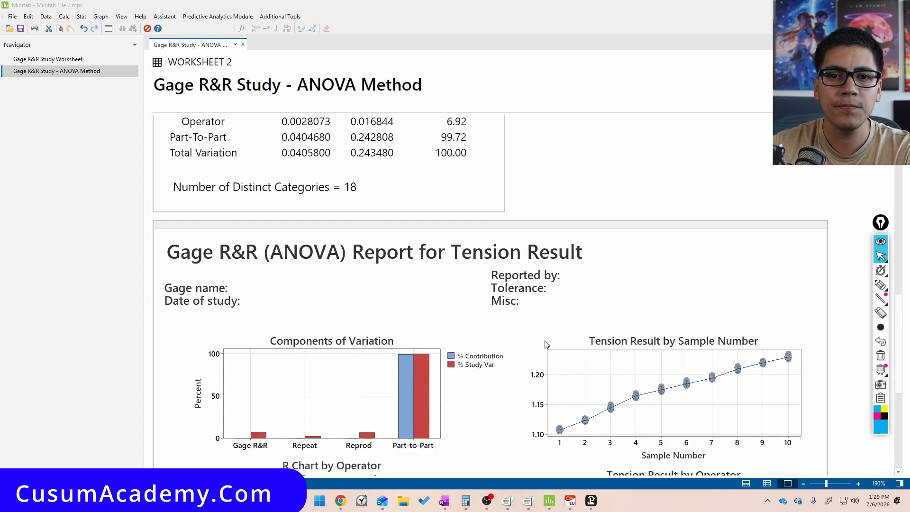
{"action": "double_click", "coordinate": [604, 359]}
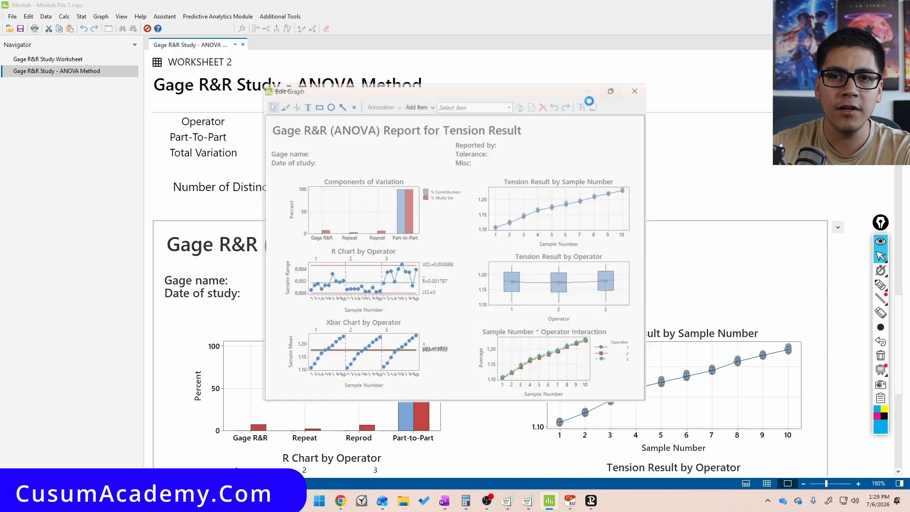
{"action": "left_click", "coordinate": [595, 96]}
Examine the Components of Variation bars and the R Chart by Operator control limits in the report
{"action": "key", "text": "ctrl+shift+4"}
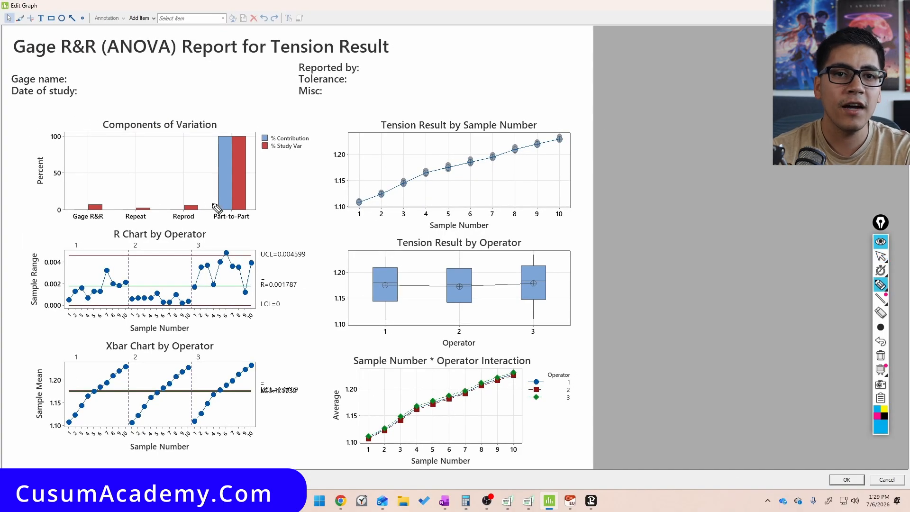
{"action": "mouse_move", "coordinate": [249, 114]}
{"action": "left_mouse_down"}
{"action": "mouse_move", "coordinate": [237, 223]}
{"action": "mouse_move", "coordinate": [265, 111]}
{"action": "mouse_move", "coordinate": [227, 108]}
{"action": "left_mouse_up"}
{"action": "mouse_move", "coordinate": [278, 199]}
{"action": "left_mouse_down"}
{"action": "mouse_move", "coordinate": [261, 175]}
{"action": "mouse_move", "coordinate": [272, 173]}
{"action": "left_mouse_up"}
{"action": "mouse_move", "coordinate": [195, 184]}
{"action": "left_mouse_down"}
{"action": "mouse_move", "coordinate": [181, 199]}
{"action": "mouse_move", "coordinate": [147, 192]}
{"action": "mouse_move", "coordinate": [101, 201]}
{"action": "left_mouse_up"}
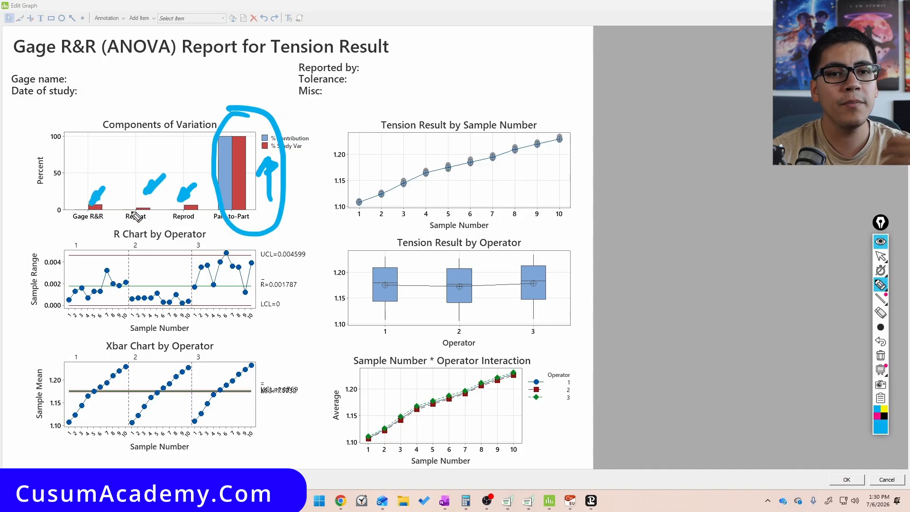
{"action": "mouse_move", "coordinate": [182, 166]}
{"action": "left_mouse_down"}
{"action": "mouse_move", "coordinate": [201, 138]}
{"action": "mouse_move", "coordinate": [200, 149]}
{"action": "left_mouse_up"}
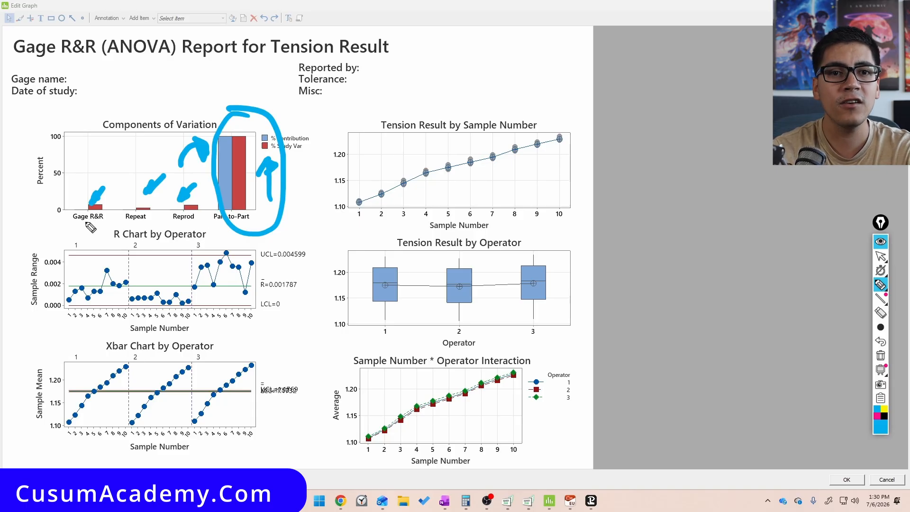
{"action": "mouse_move", "coordinate": [122, 169]}
{"action": "left_mouse_down"}
{"action": "mouse_move", "coordinate": [131, 198]}
{"action": "mouse_move", "coordinate": [138, 187]}
{"action": "left_mouse_up"}
{"action": "left_click_drag", "start_coordinate": [203, 180], "coordinate": [201, 210]}
{"action": "mouse_move", "coordinate": [142, 207]}
{"action": "left_mouse_down"}
{"action": "mouse_move", "coordinate": [134, 212]}
{"action": "mouse_move", "coordinate": [151, 218]}
{"action": "mouse_move", "coordinate": [122, 202]}
{"action": "left_mouse_up"}
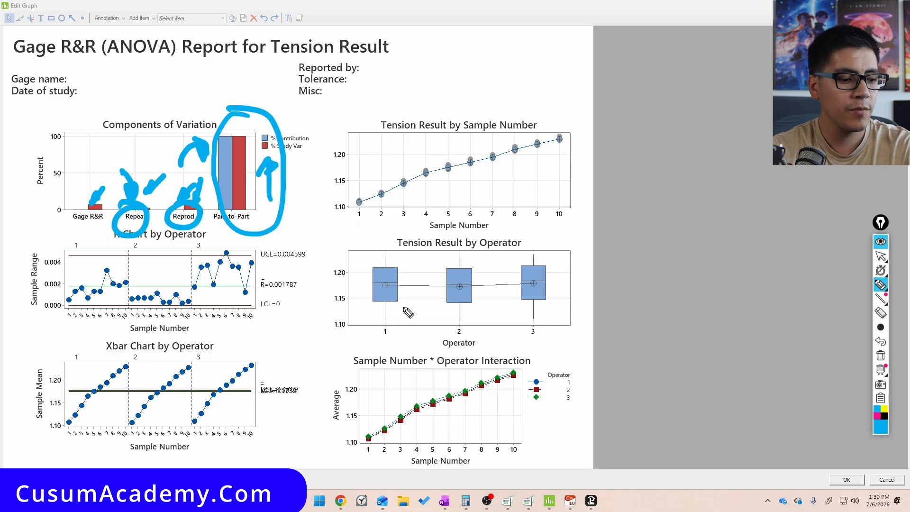
{"action": "key", "text": "ctrl+shift+7"}
{"action": "mouse_move", "coordinate": [182, 210]}
{"action": "left_mouse_down"}
{"action": "mouse_move", "coordinate": [63, 213]}
{"action": "mouse_move", "coordinate": [287, 251]}
{"action": "mouse_move", "coordinate": [128, 213]}
{"action": "left_mouse_up"}
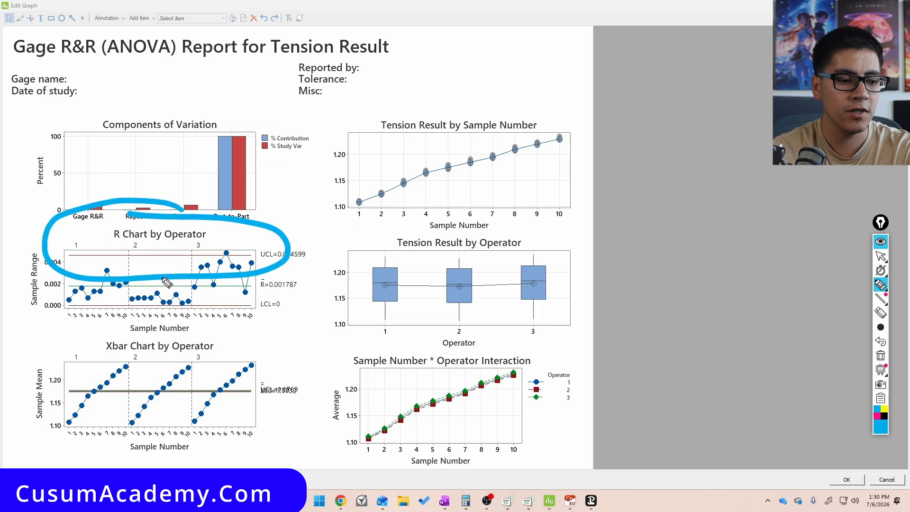
{"action": "key", "text": "ctrl+shift+7"}
{"action": "left_click_drag", "start_coordinate": [80, 255], "coordinate": [292, 256]}
{"action": "left_click_drag", "start_coordinate": [49, 310], "coordinate": [262, 319]}
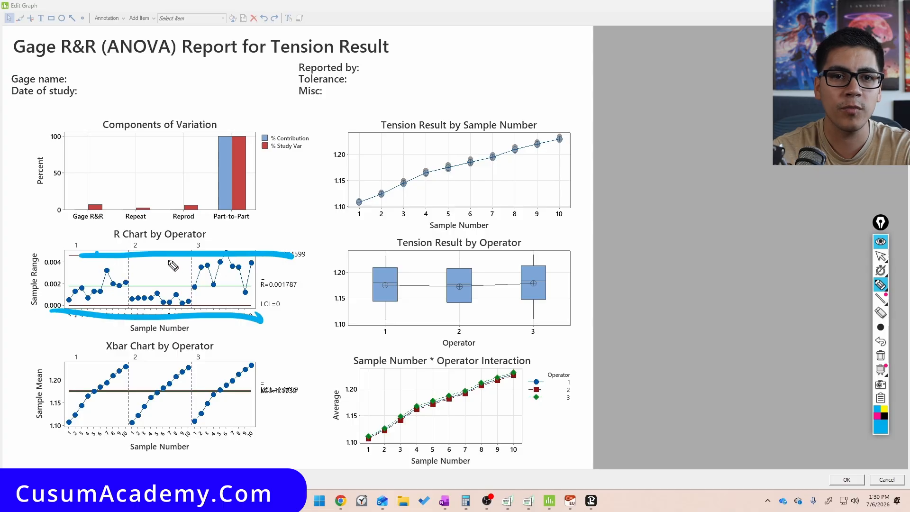
{"action": "mouse_move", "coordinate": [230, 217]}
{"action": "left_mouse_down"}
{"action": "mouse_move", "coordinate": [88, 213]}
{"action": "mouse_move", "coordinate": [299, 298]}
{"action": "mouse_move", "coordinate": [169, 221]}
{"action": "left_mouse_up"}
{"action": "key", "text": "ctrl+shift+7"}
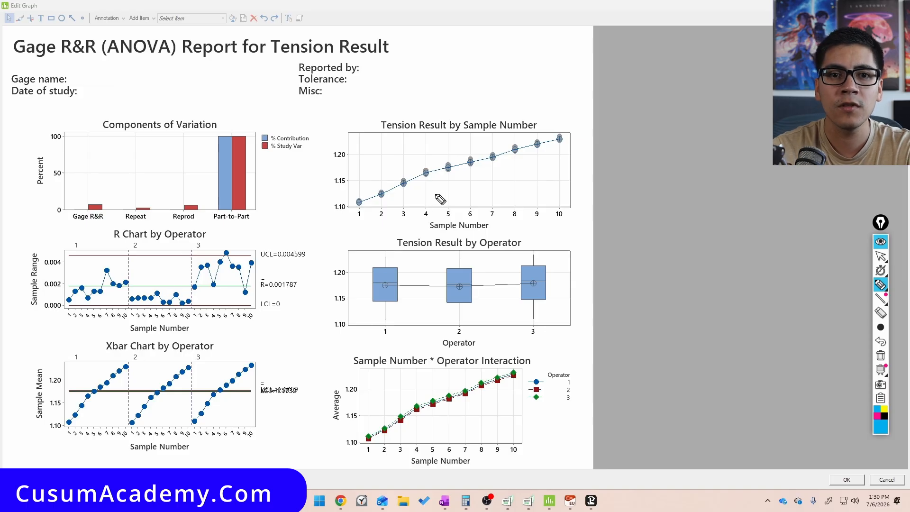
Examine the Tension Result by Sample Number chart in the report
{"action": "mouse_move", "coordinate": [547, 116]}
{"action": "left_mouse_down"}
{"action": "mouse_move", "coordinate": [337, 137]}
{"action": "mouse_move", "coordinate": [626, 208]}
{"action": "mouse_move", "coordinate": [453, 111]}
{"action": "left_mouse_up"}
{"action": "mouse_move", "coordinate": [385, 203]}
{"action": "left_mouse_down"}
{"action": "mouse_move", "coordinate": [377, 209]}
{"action": "mouse_move", "coordinate": [564, 141]}
{"action": "mouse_move", "coordinate": [480, 169]}
{"action": "mouse_move", "coordinate": [409, 176]}
{"action": "mouse_move", "coordinate": [350, 212]}
{"action": "left_mouse_up"}
{"action": "key", "text": "ctrl+shift+7"}
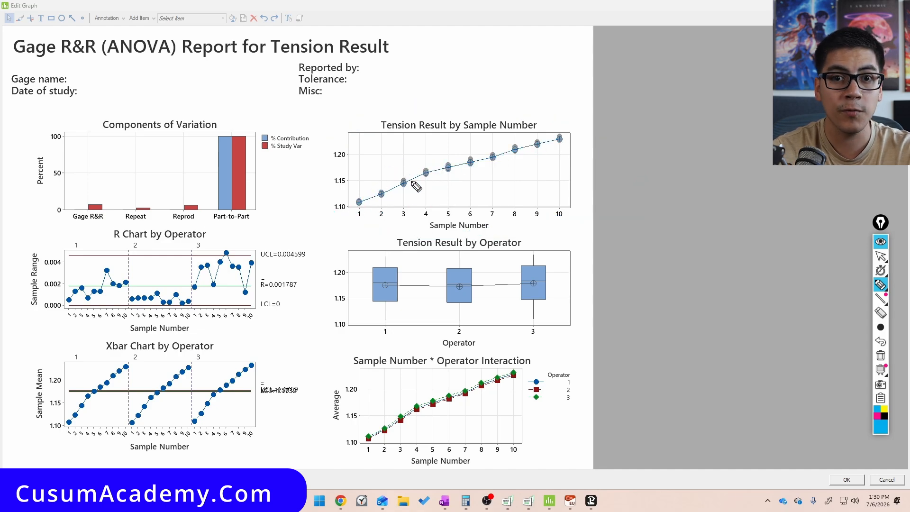
{"action": "mouse_move", "coordinate": [569, 122]}
{"action": "left_mouse_down"}
{"action": "mouse_move", "coordinate": [352, 127]}
{"action": "mouse_move", "coordinate": [629, 146]}
{"action": "mouse_move", "coordinate": [430, 110]}
{"action": "left_mouse_up"}
{"action": "left_click_drag", "start_coordinate": [360, 205], "coordinate": [584, 141]}
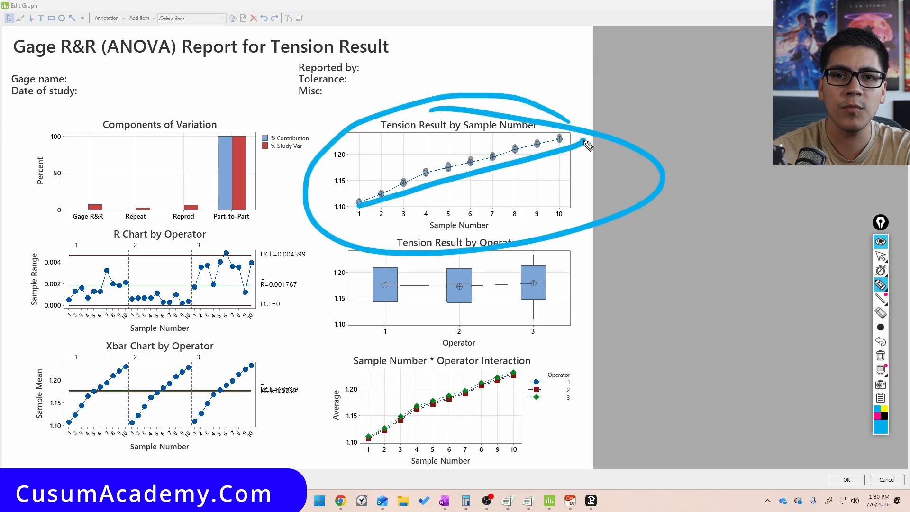
{"action": "left_click_drag", "start_coordinate": [389, 147], "coordinate": [571, 230]}
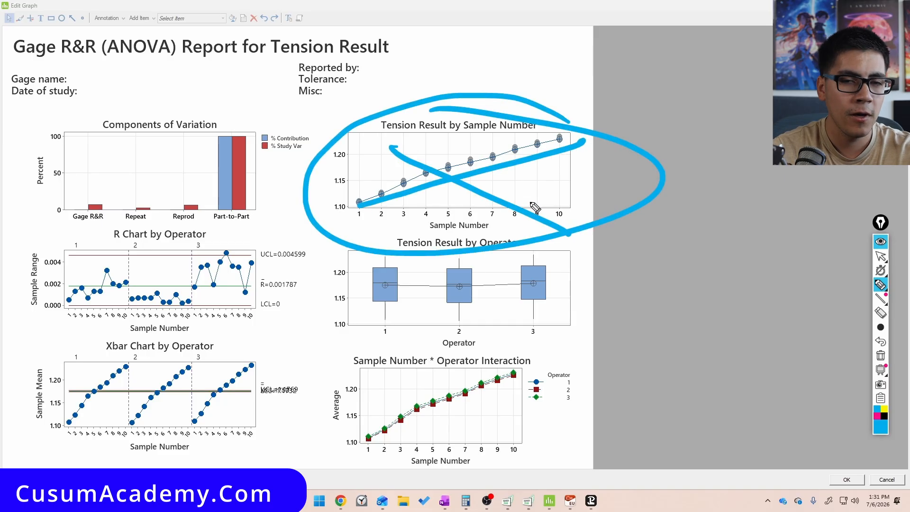
{"action": "key", "text": "ctrl+shift+7"}
{"action": "key", "text": "ctrl+shift+1"}
Try setting the mean connect line size of the Tension Result by Sample Number chart to 43, then undo it
{"action": "left_click", "coordinate": [439, 174]}
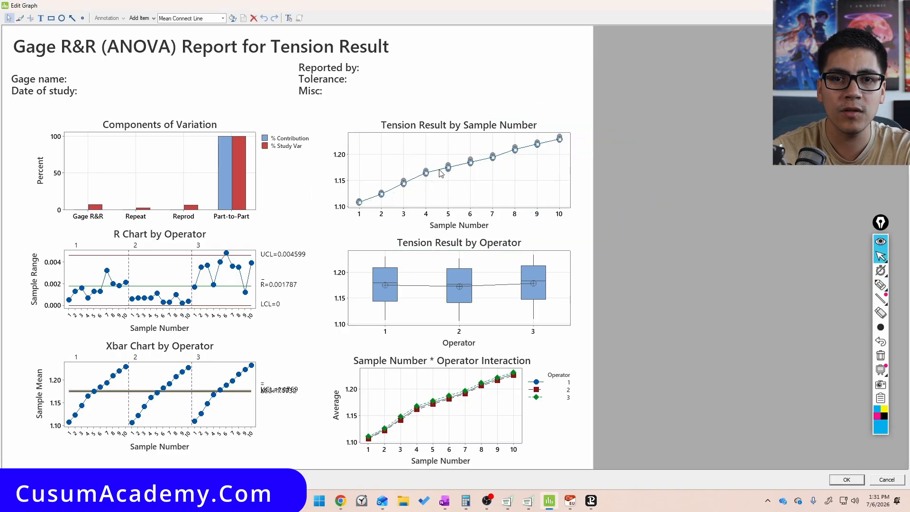
{"action": "double_click", "coordinate": [439, 174]}
{"action": "left_click", "coordinate": [369, 209]}
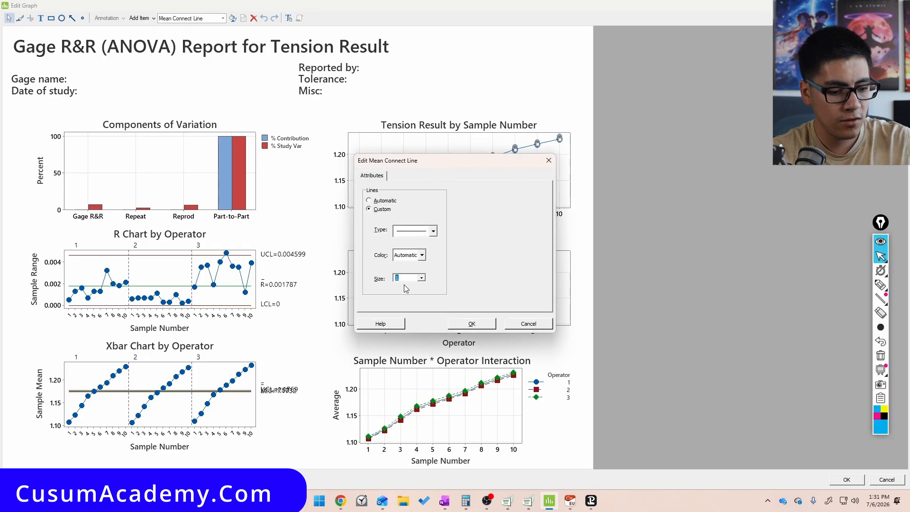
{"action": "left_click", "coordinate": [406, 280]}
{"action": "type", "text": "43"}
{"action": "key", "text": "Return"}
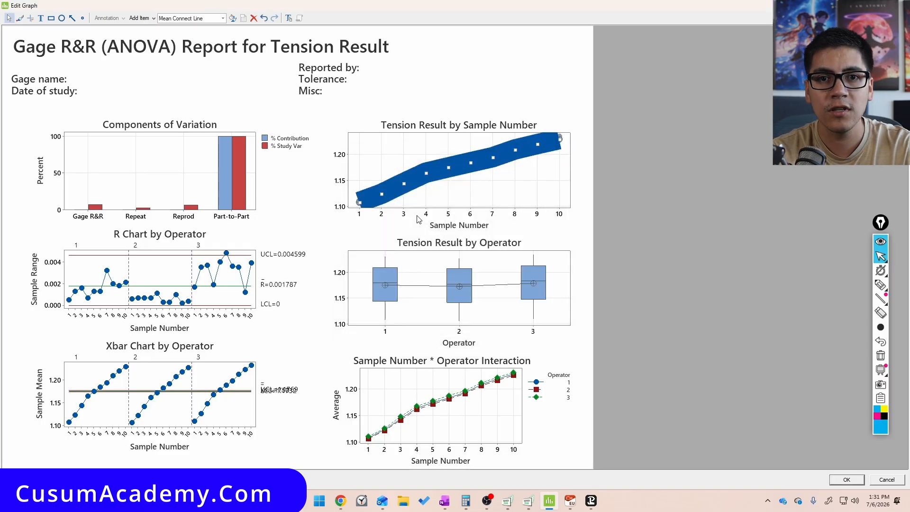
{"action": "key", "text": "ctrl+z"}
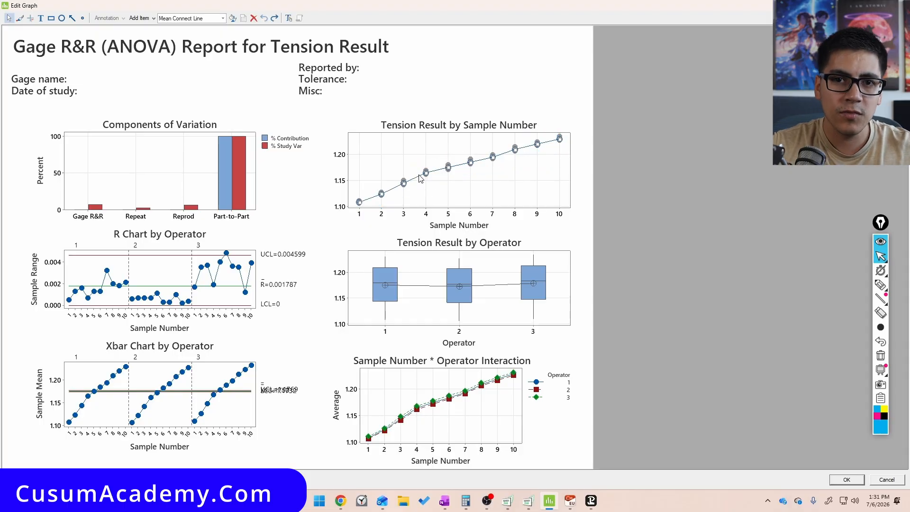
Set the mean connect line size of the Tension Result by Sample Number chart to 4
{"action": "double_click", "coordinate": [420, 178]}
{"action": "left_click", "coordinate": [381, 209]}
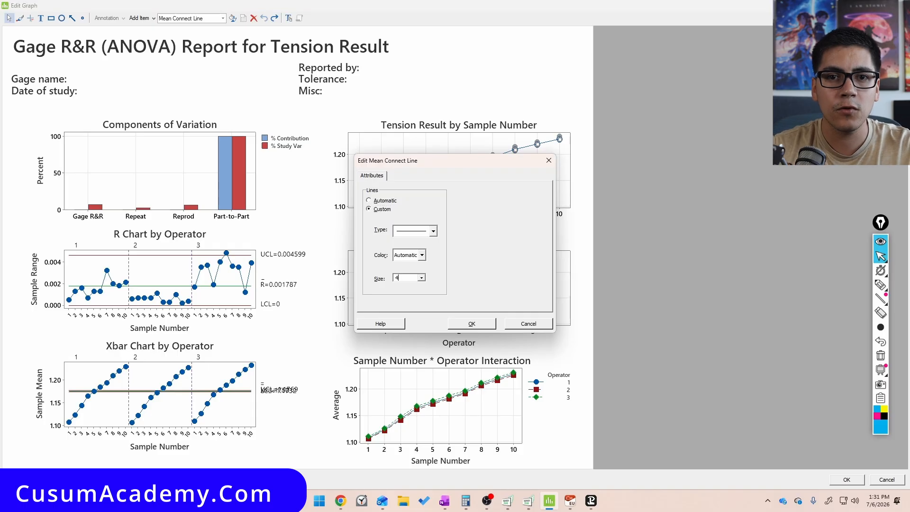
{"action": "key", "text": "Return"}
{"action": "left_click", "coordinate": [426, 223]}
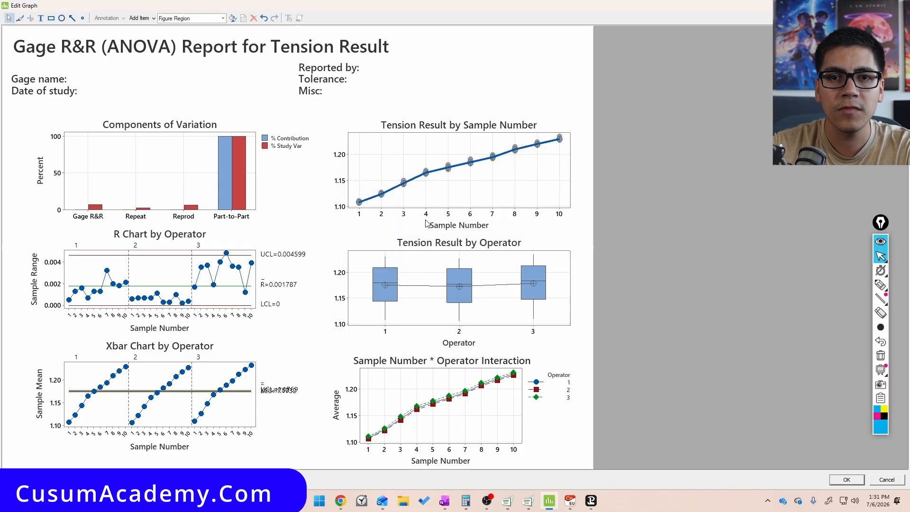
Examine the Tension Result by Operator box plots and the Sample Number * Operator Interaction chart
{"action": "key", "text": "ctrl+shift+3"}
{"action": "mouse_move", "coordinate": [434, 164]}
{"action": "left_mouse_down"}
{"action": "mouse_move", "coordinate": [420, 177]}
{"action": "mouse_move", "coordinate": [406, 172]}
{"action": "left_mouse_up"}
{"action": "left_click_drag", "start_coordinate": [453, 188], "coordinate": [467, 177]}
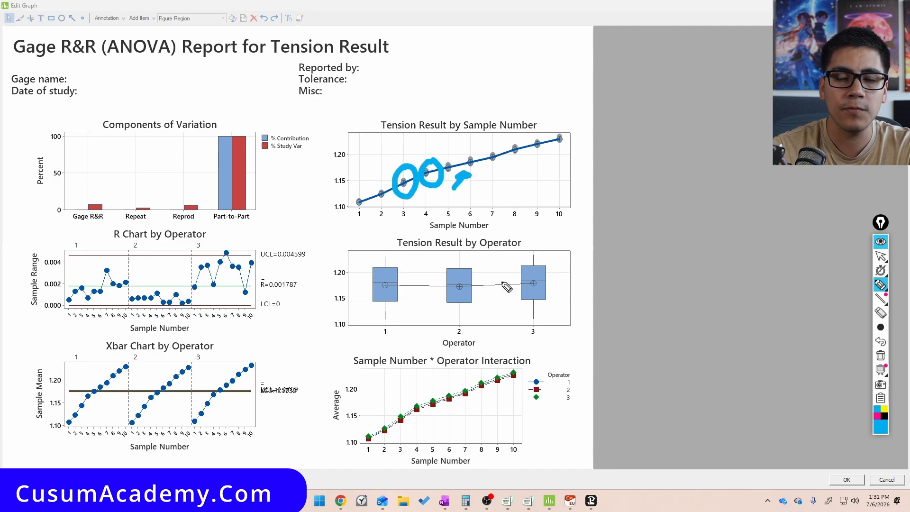
{"action": "left_click_drag", "start_coordinate": [360, 257], "coordinate": [595, 253]}
{"action": "mouse_move", "coordinate": [350, 319]}
{"action": "left_mouse_down"}
{"action": "mouse_move", "coordinate": [598, 320]}
{"action": "mouse_move", "coordinate": [581, 270]}
{"action": "mouse_move", "coordinate": [574, 310]}
{"action": "mouse_move", "coordinate": [582, 305]}
{"action": "left_mouse_up"}
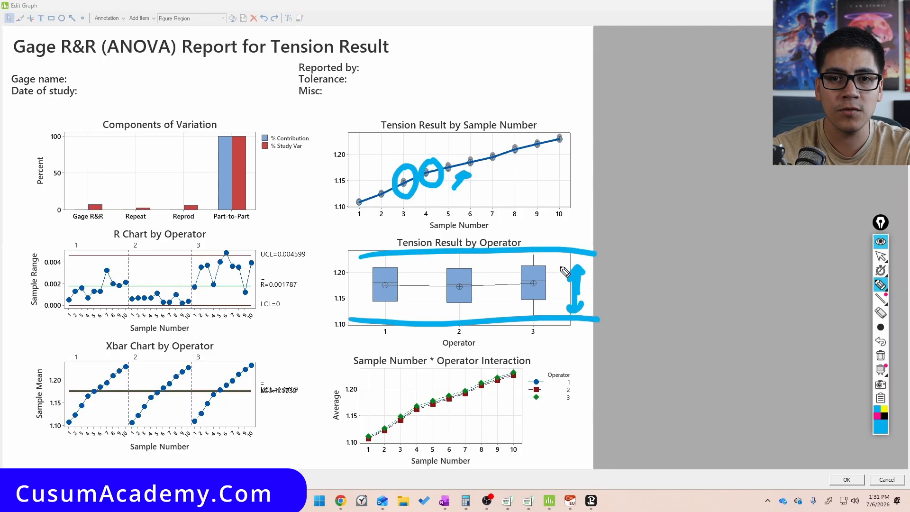
{"action": "mouse_move", "coordinate": [586, 290]}
{"action": "left_mouse_down"}
{"action": "mouse_move", "coordinate": [602, 279]}
{"action": "mouse_move", "coordinate": [617, 218]}
{"action": "mouse_move", "coordinate": [622, 229]}
{"action": "left_mouse_up"}
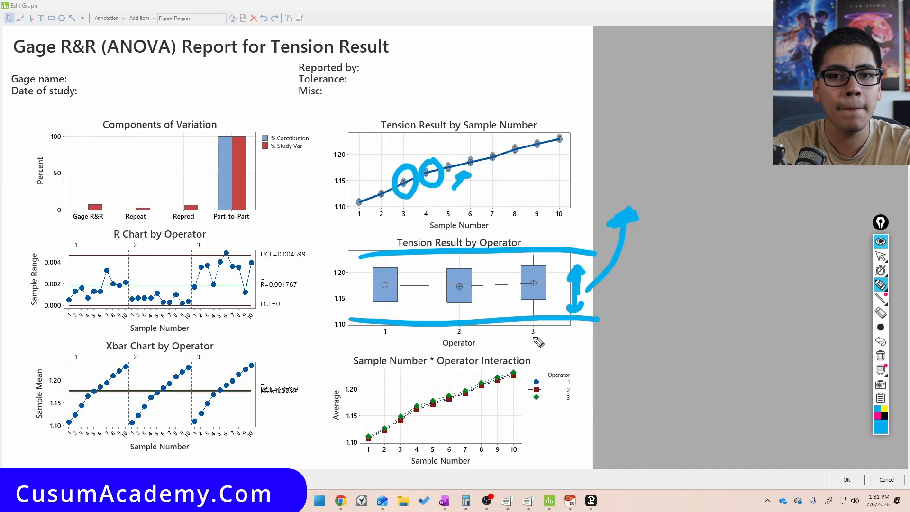
{"action": "mouse_move", "coordinate": [530, 342]}
{"action": "left_mouse_down"}
{"action": "mouse_move", "coordinate": [401, 339]}
{"action": "mouse_move", "coordinate": [476, 485]}
{"action": "mouse_move", "coordinate": [447, 336]}
{"action": "left_mouse_up"}
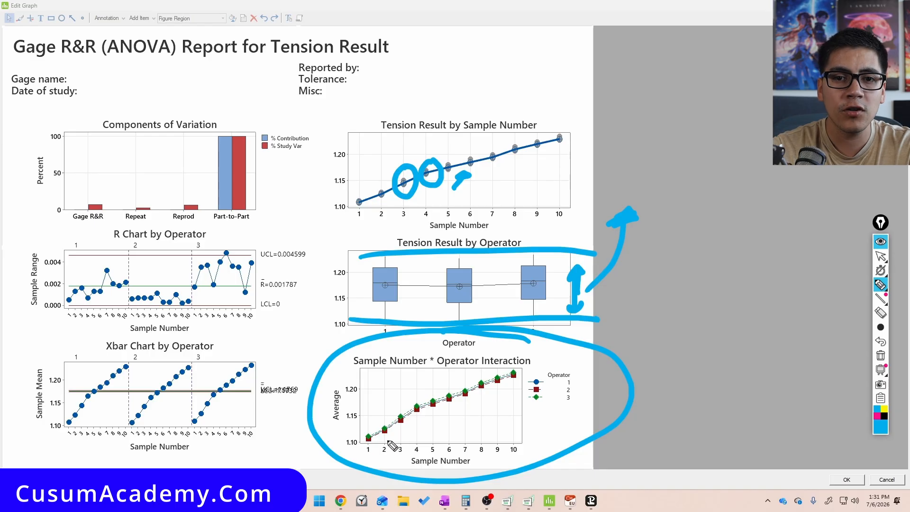
{"action": "mouse_move", "coordinate": [386, 449]}
{"action": "left_mouse_down"}
{"action": "mouse_move", "coordinate": [436, 418]}
{"action": "mouse_move", "coordinate": [443, 424]}
{"action": "mouse_move", "coordinate": [501, 395]}
{"action": "mouse_move", "coordinate": [505, 403]}
{"action": "left_mouse_up"}
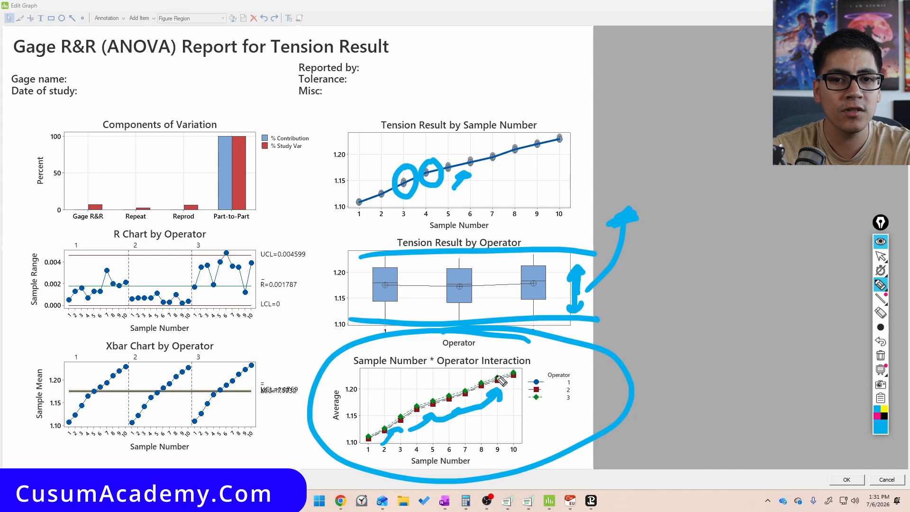
{"action": "left_click_drag", "start_coordinate": [374, 438], "coordinate": [538, 363]}
{"action": "left_click_drag", "start_coordinate": [407, 375], "coordinate": [515, 426]}
{"action": "key", "text": "ctrl+shift+7"}
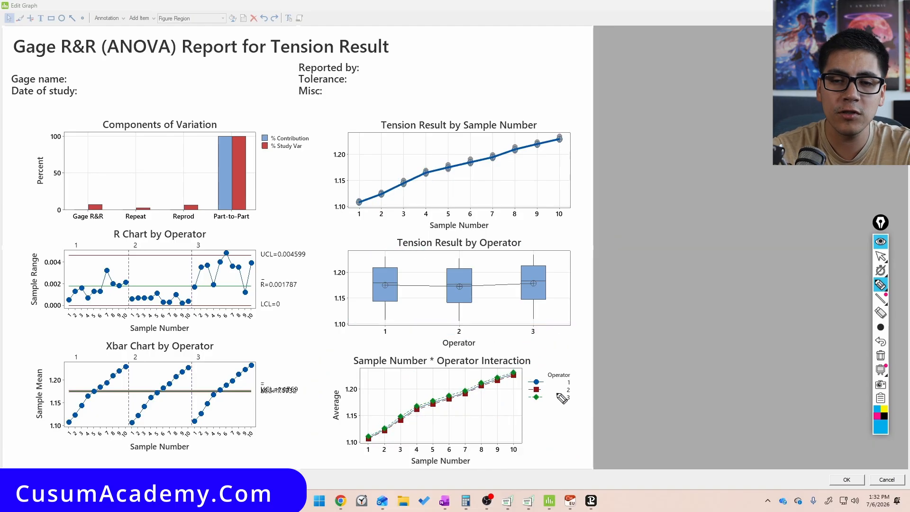
Examine the interaction chart legend and the Xbar Chart by Operator in the report
{"action": "left_click_drag", "start_coordinate": [527, 407], "coordinate": [549, 409]}
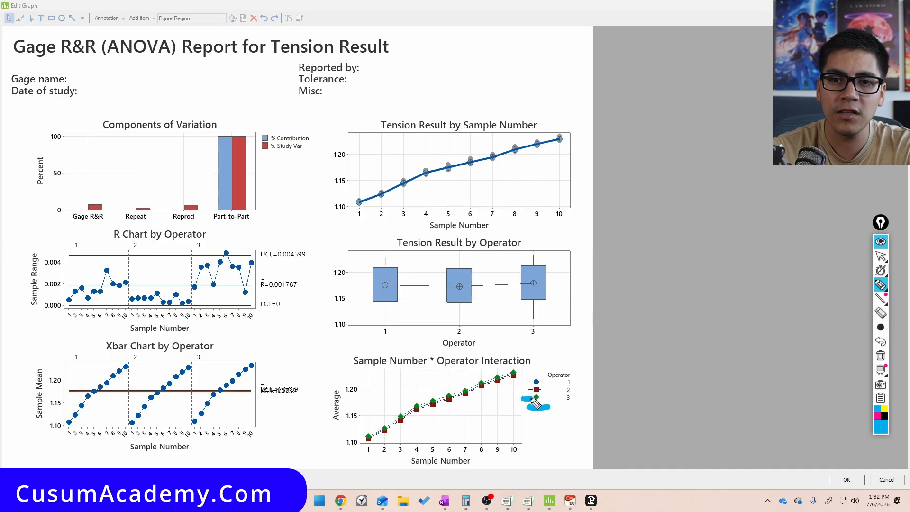
{"action": "mouse_move", "coordinate": [518, 377]}
{"action": "left_mouse_down"}
{"action": "mouse_move", "coordinate": [498, 382]}
{"action": "mouse_move", "coordinate": [498, 367]}
{"action": "mouse_move", "coordinate": [474, 388]}
{"action": "mouse_move", "coordinate": [452, 390]}
{"action": "left_mouse_up"}
{"action": "mouse_move", "coordinate": [205, 342]}
{"action": "left_mouse_down"}
{"action": "mouse_move", "coordinate": [2, 377]}
{"action": "mouse_move", "coordinate": [298, 379]}
{"action": "mouse_move", "coordinate": [228, 363]}
{"action": "mouse_move", "coordinate": [260, 358]}
{"action": "mouse_move", "coordinate": [248, 352]}
{"action": "left_mouse_up"}
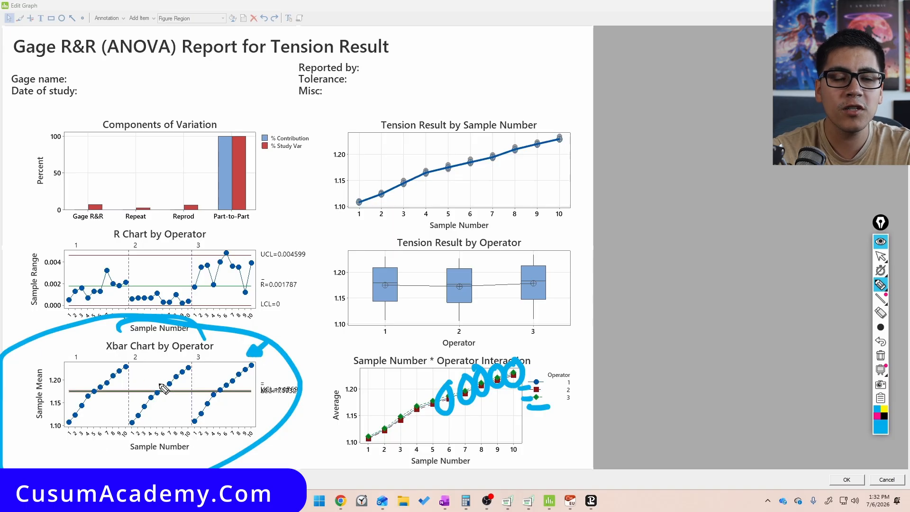
{"action": "mouse_move", "coordinate": [107, 390]}
{"action": "left_mouse_down"}
{"action": "mouse_move", "coordinate": [172, 381]}
{"action": "mouse_move", "coordinate": [113, 396]}
{"action": "mouse_move", "coordinate": [266, 402]}
{"action": "left_mouse_up"}
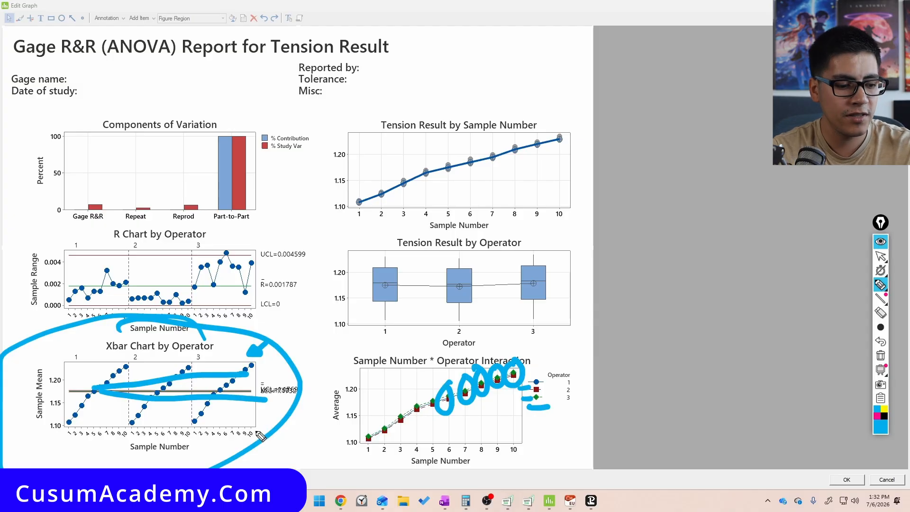
{"action": "key", "text": "ctrl+shift+7"}
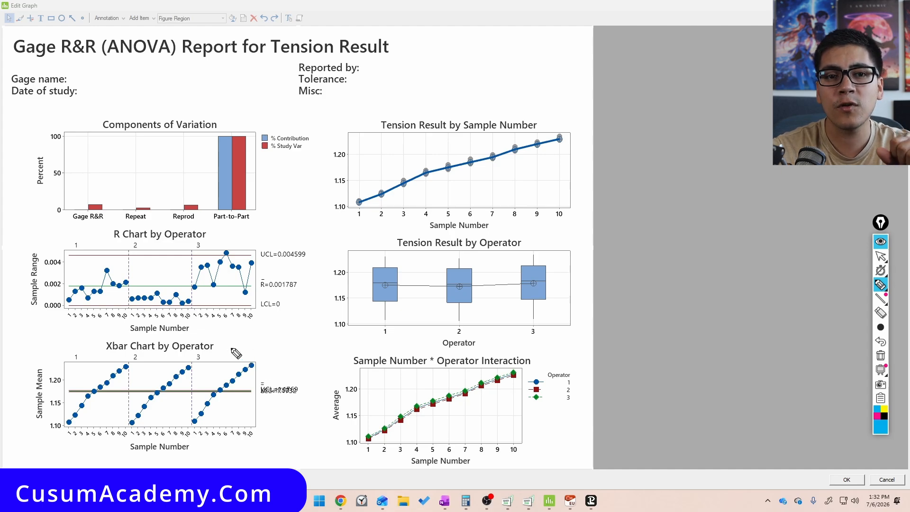
{"action": "mouse_move", "coordinate": [106, 424]}
{"action": "left_mouse_down"}
{"action": "mouse_move", "coordinate": [126, 386]}
{"action": "mouse_move", "coordinate": [98, 433]}
{"action": "left_mouse_up"}
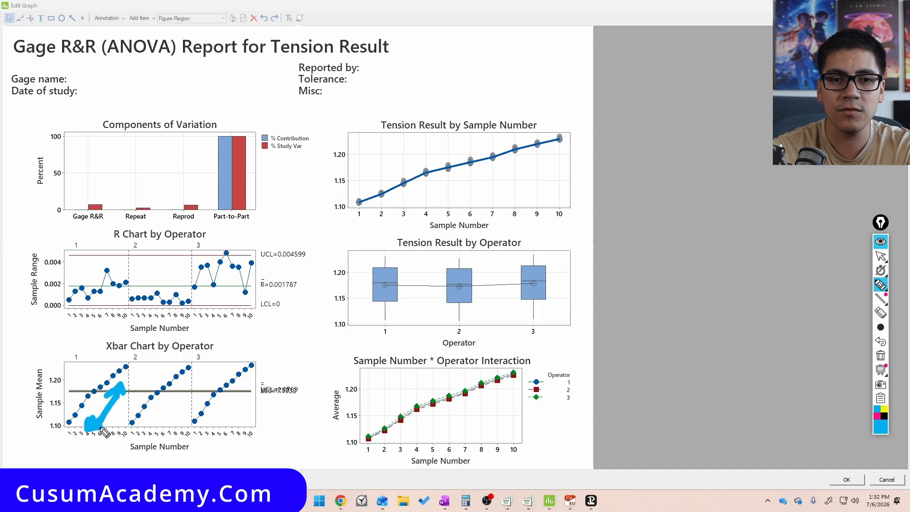
{"action": "key", "text": "ctrl+shift+2"}
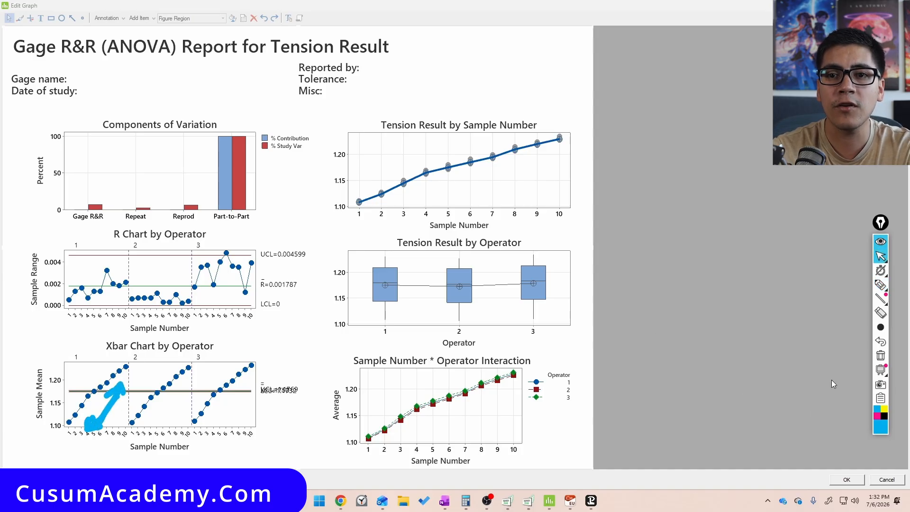
{"action": "left_click", "coordinate": [881, 357]}
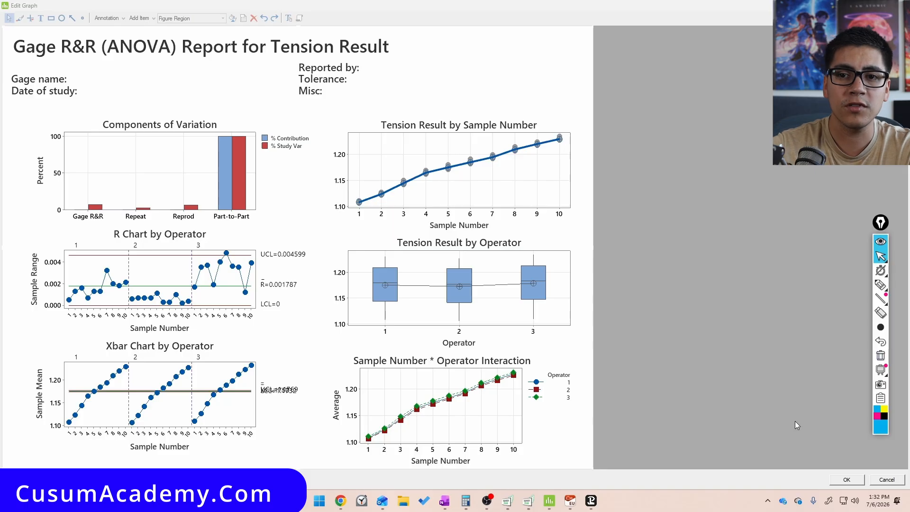
Apply the graph edits and switch the display to the worksheet view
{"action": "left_click", "coordinate": [856, 482]}
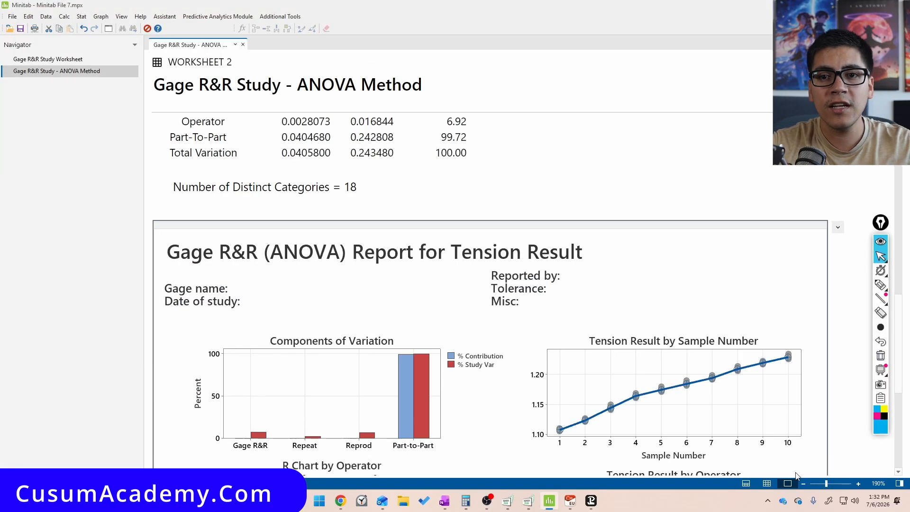
{"action": "left_click", "coordinate": [766, 483]}
Switch to the simulator and run caliper 1 simulations for operators 4, 5 and 6
{"action": "key", "text": "alt+Tab"}
{"action": "key", "text": "alt+Tab"}
{"action": "key", "text": "alt+Tab"}
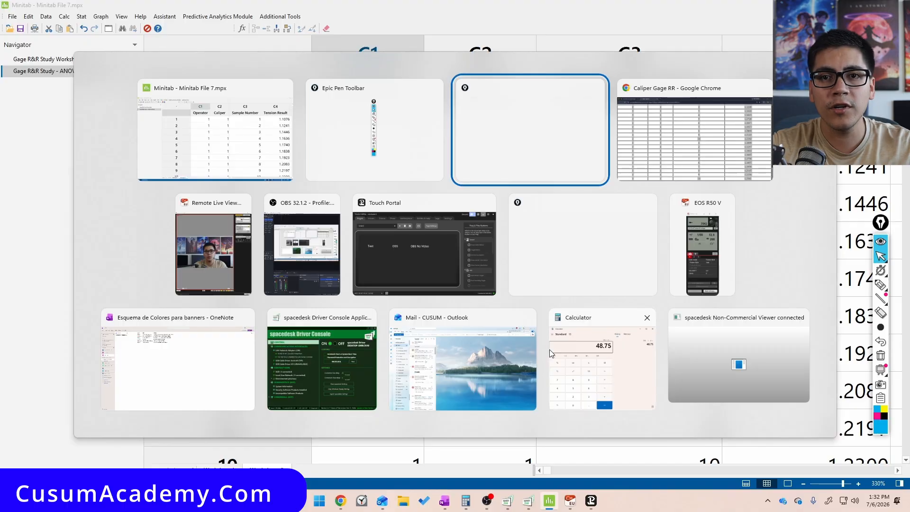
{"action": "scroll", "coordinate": [416, 318], "scroll_direction": "up", "scroll_amount": 20}
{"action": "left_click", "coordinate": [508, 212]}
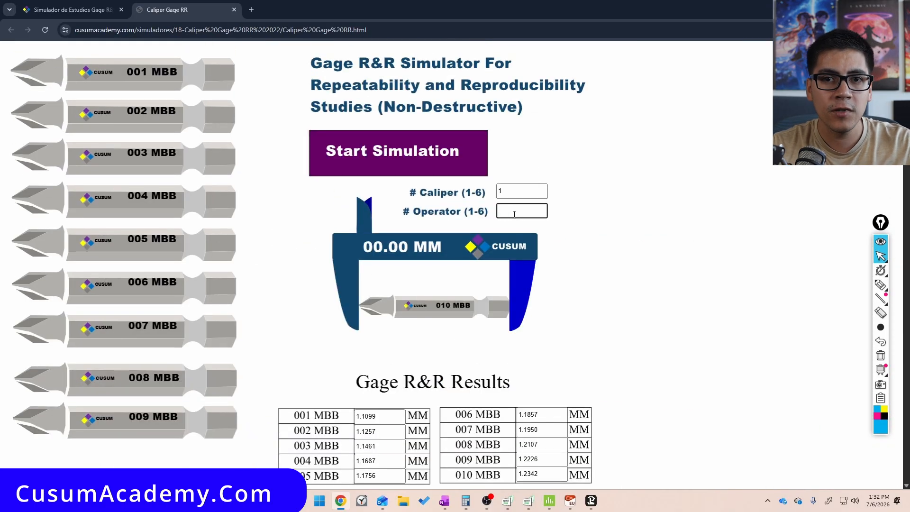
{"action": "left_click", "coordinate": [416, 162]}
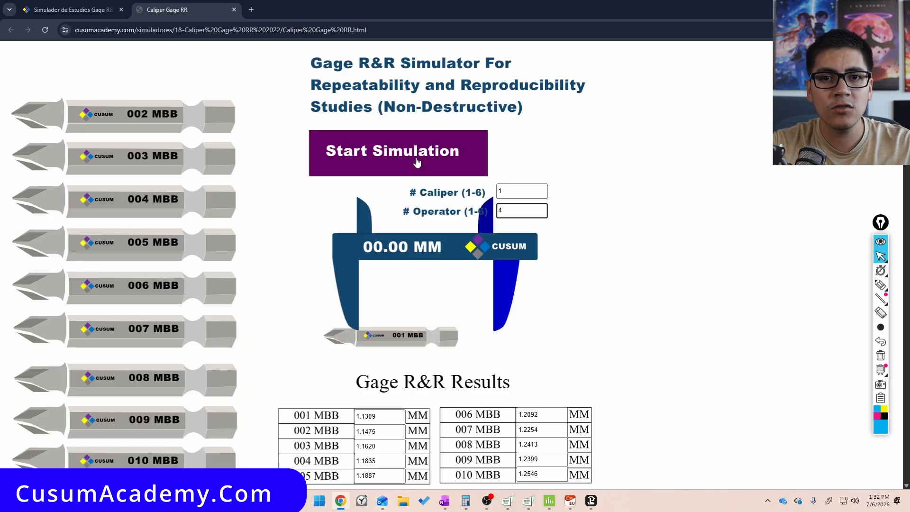
{"action": "type", "text": "5"}
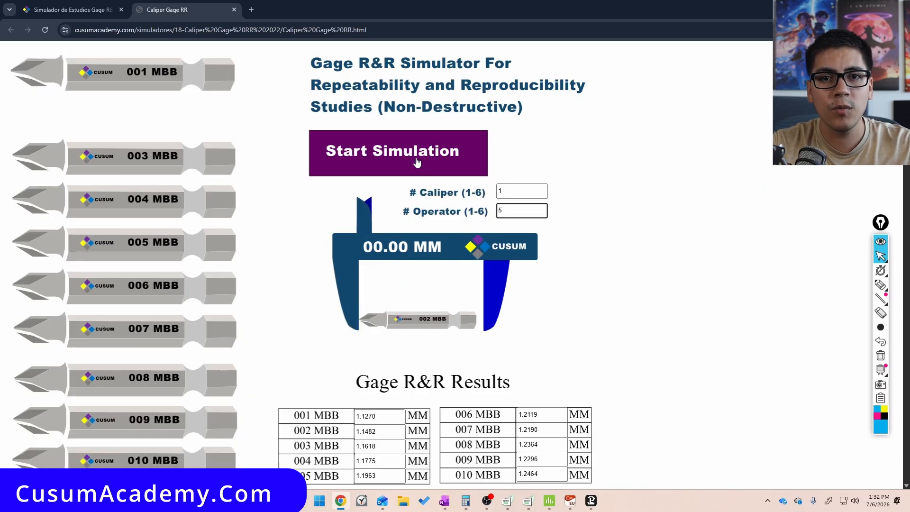
{"action": "left_click", "coordinate": [417, 162]}
{"action": "left_click", "coordinate": [416, 162]}
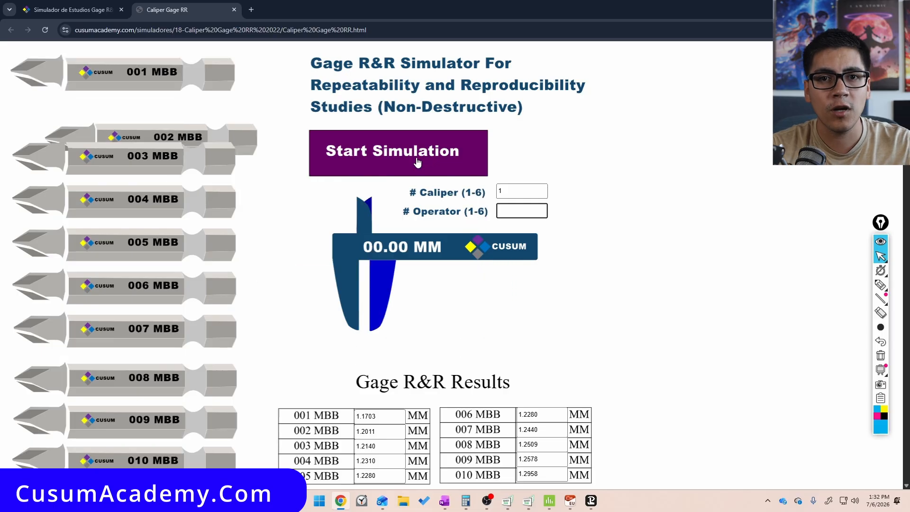
{"action": "key", "text": "BackSpace"}
{"action": "type", "text": "6"}
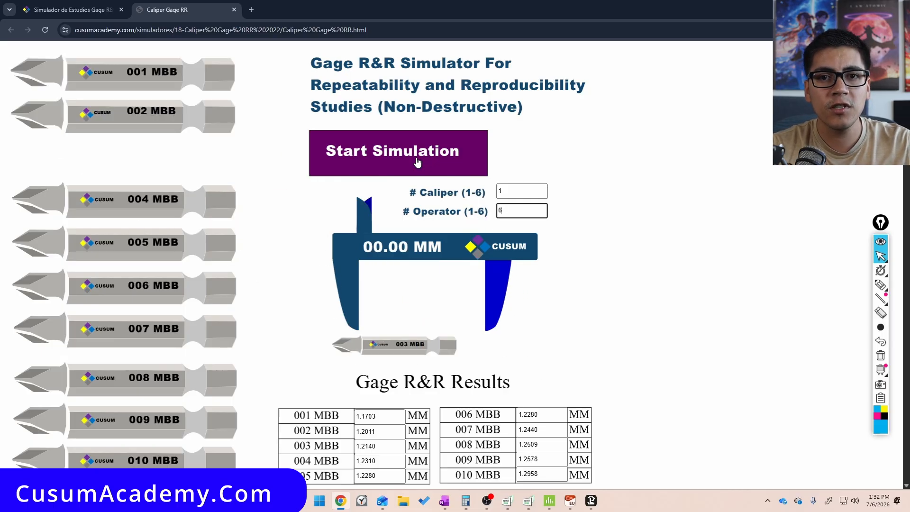
{"action": "left_click", "coordinate": [416, 162]}
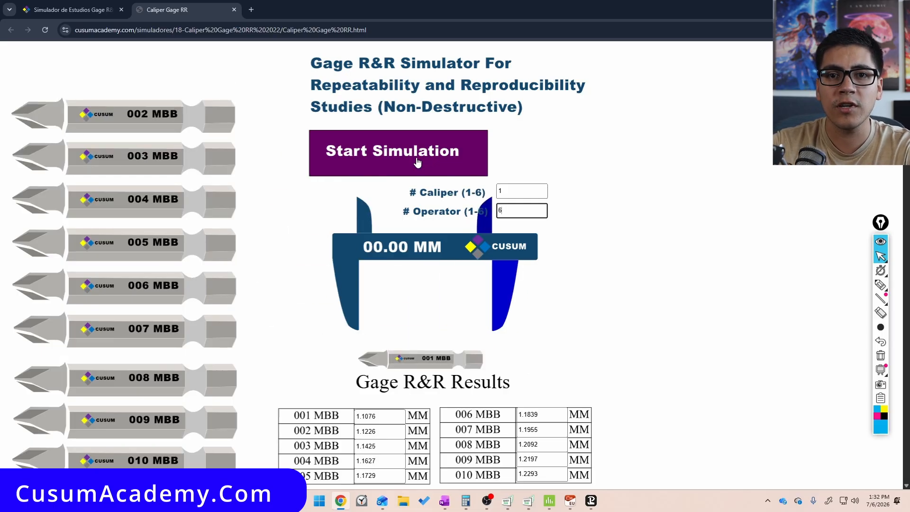
Copy the simulator's results table into a new worksheet in Minitab
{"action": "scroll", "coordinate": [271, 345], "scroll_direction": "down", "scroll_amount": 5}
{"action": "scroll", "coordinate": [271, 346], "scroll_direction": "down", "scroll_amount": 4}
{"action": "left_click_drag", "start_coordinate": [77, 279], "coordinate": [693, 510]}
{"action": "key", "text": "alt+Tab"}
{"action": "key", "text": "ctrl+n"}
{"action": "key", "text": "ctrl+v"}
{"action": "scroll", "coordinate": [382, 242], "scroll_direction": "up", "scroll_amount": 12}
{"action": "scroll", "coordinate": [382, 242], "scroll_direction": "up", "scroll_amount": 5}
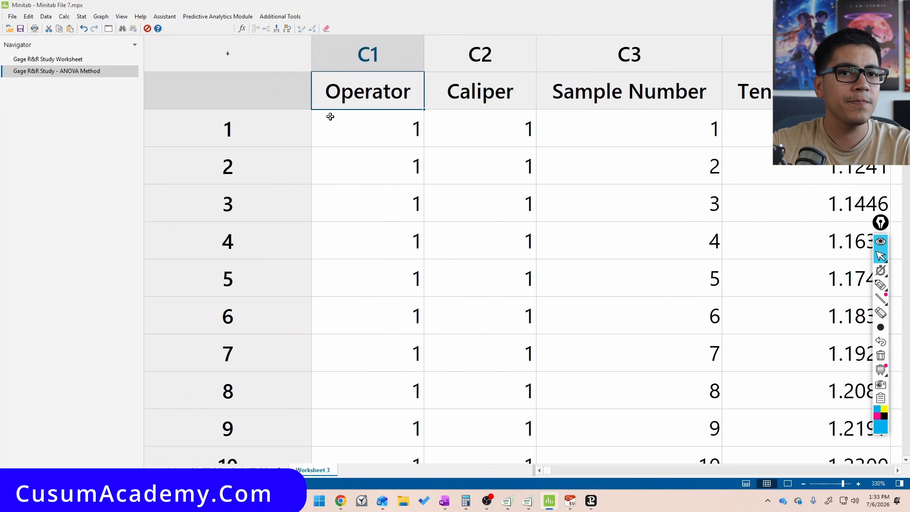
Run a crossed Gage R&R Study with C3 as part numbers, C1 as operators and C4 as measurement data
{"action": "left_click", "coordinate": [81, 17]}
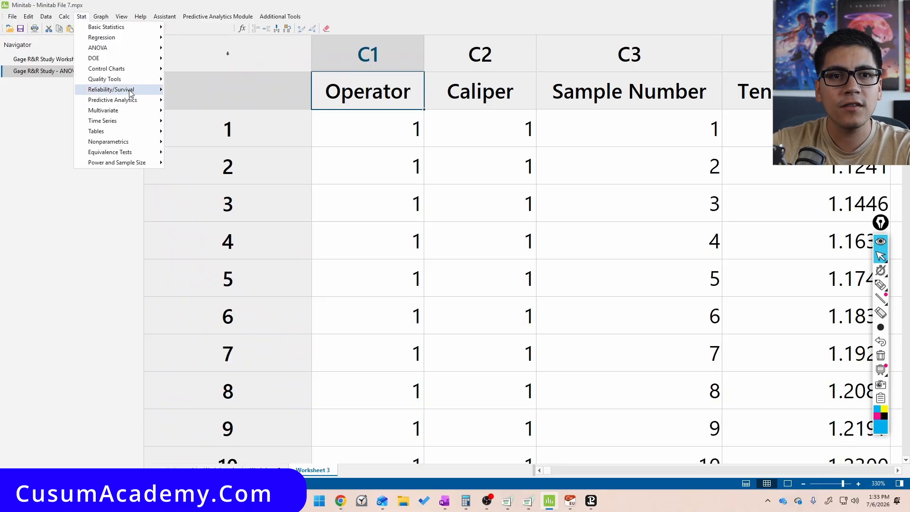
{"action": "mouse_move", "coordinate": [129, 81]}
{"action": "mouse_move", "coordinate": [248, 190]}
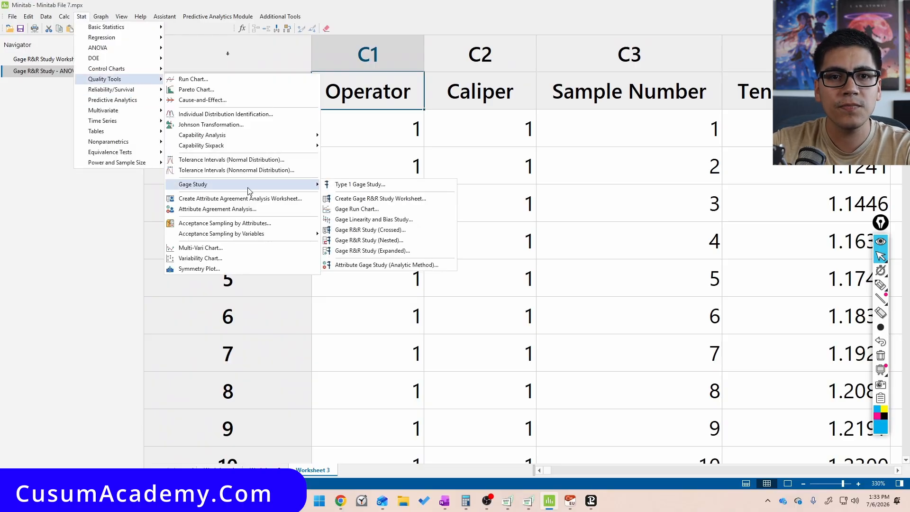
{"action": "left_click", "coordinate": [374, 230]}
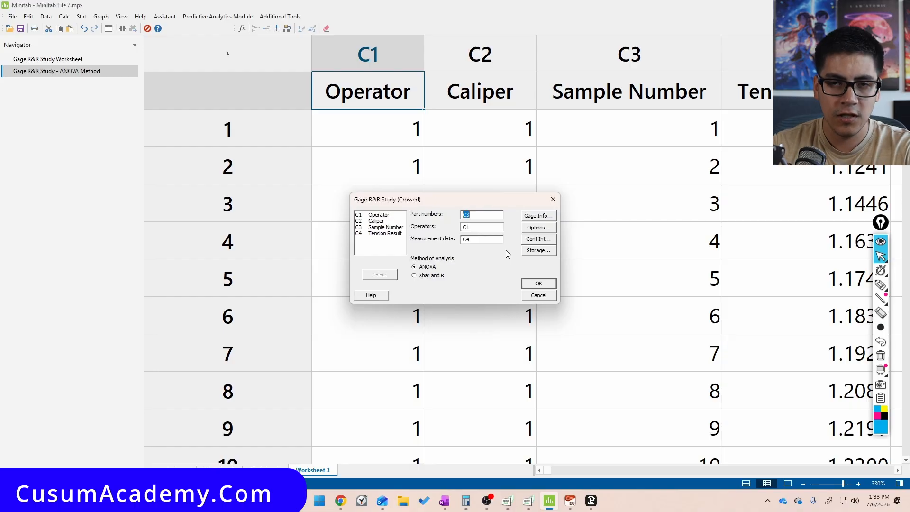
{"action": "key", "text": "Return"}
{"action": "left_click", "coordinate": [789, 487]}
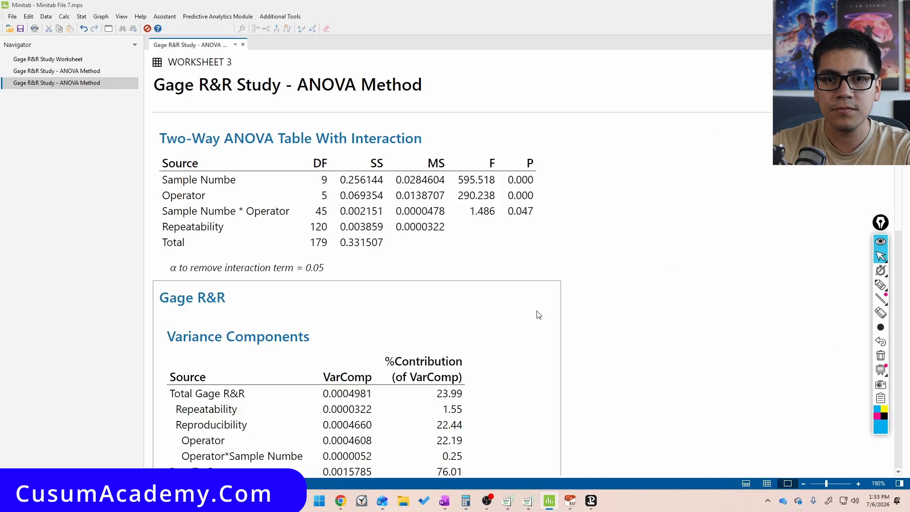
Examine the Total Gage R&R %Contribution and %Study Var values in the variance components and gage evaluation tables
{"action": "scroll", "coordinate": [536, 312], "scroll_direction": "down", "scroll_amount": 5}
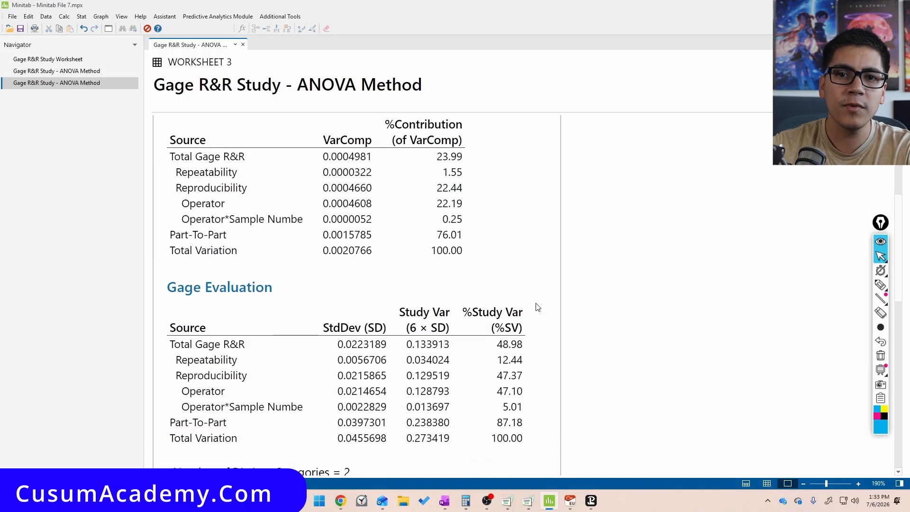
{"action": "key", "text": "ctrl+shift+3"}
{"action": "mouse_move", "coordinate": [462, 153]}
{"action": "left_mouse_down"}
{"action": "mouse_move", "coordinate": [443, 187]}
{"action": "mouse_move", "coordinate": [469, 140]}
{"action": "left_mouse_up"}
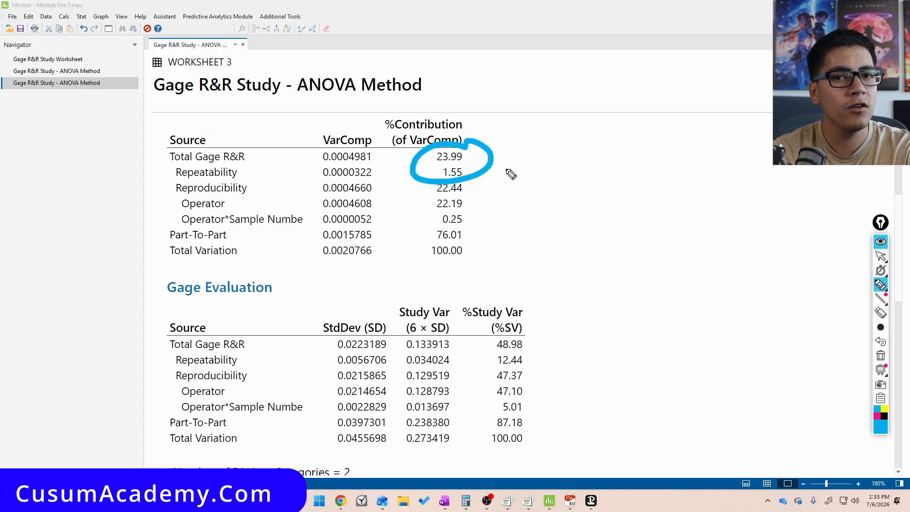
{"action": "mouse_move", "coordinate": [517, 152]}
{"action": "left_mouse_down"}
{"action": "mouse_move", "coordinate": [525, 151]}
{"action": "mouse_move", "coordinate": [531, 172]}
{"action": "left_mouse_up"}
{"action": "mouse_move", "coordinate": [547, 151]}
{"action": "left_mouse_down"}
{"action": "mouse_move", "coordinate": [559, 150]}
{"action": "mouse_move", "coordinate": [547, 171]}
{"action": "left_mouse_up"}
{"action": "mouse_move", "coordinate": [599, 144]}
{"action": "left_mouse_down"}
{"action": "mouse_move", "coordinate": [589, 171]}
{"action": "mouse_move", "coordinate": [606, 165]}
{"action": "left_mouse_up"}
{"action": "mouse_move", "coordinate": [650, 138]}
{"action": "left_mouse_down"}
{"action": "mouse_move", "coordinate": [644, 163]}
{"action": "mouse_move", "coordinate": [671, 145]}
{"action": "mouse_move", "coordinate": [669, 170]}
{"action": "left_mouse_up"}
{"action": "left_click_drag", "start_coordinate": [687, 171], "coordinate": [687, 174]}
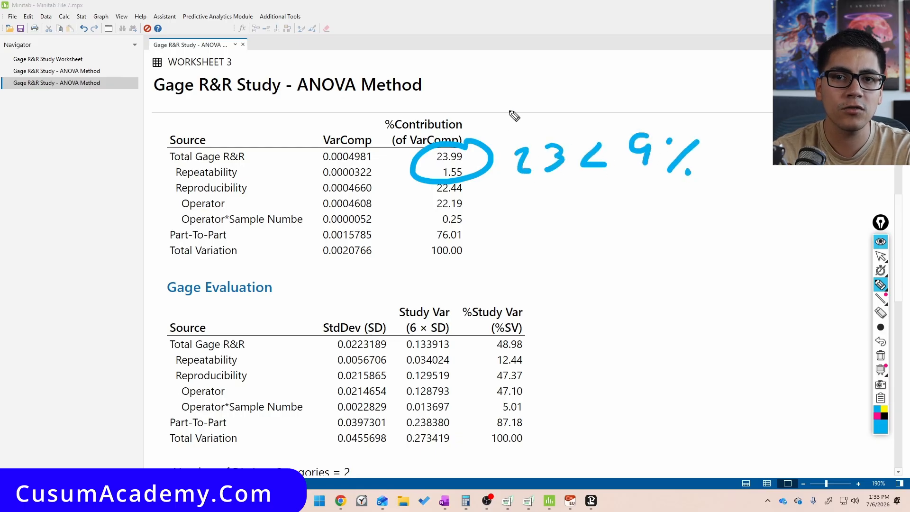
{"action": "left_click_drag", "start_coordinate": [514, 105], "coordinate": [737, 209]}
{"action": "left_click_drag", "start_coordinate": [670, 108], "coordinate": [518, 206]}
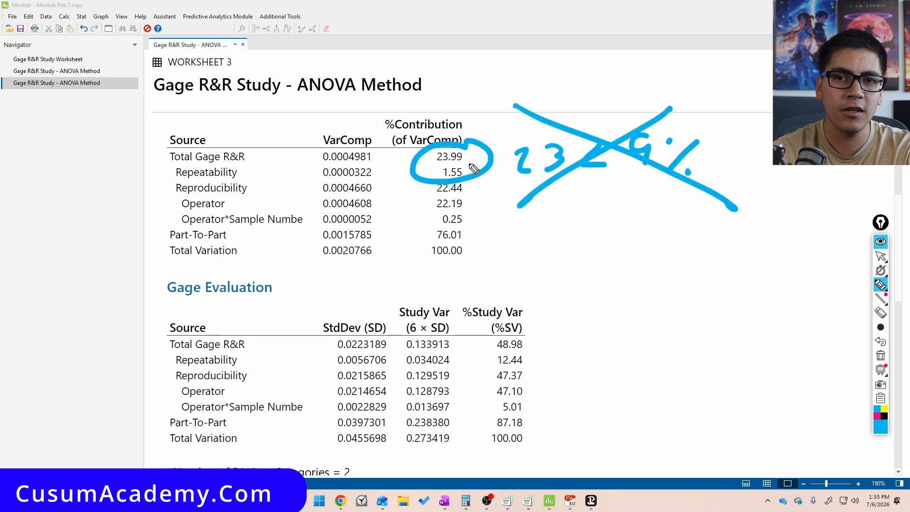
{"action": "mouse_move", "coordinate": [525, 315]}
{"action": "left_mouse_down"}
{"action": "mouse_move", "coordinate": [528, 369]}
{"action": "mouse_move", "coordinate": [526, 310]}
{"action": "left_mouse_up"}
{"action": "mouse_move", "coordinate": [583, 298]}
{"action": "left_mouse_down"}
{"action": "mouse_move", "coordinate": [611, 310]}
{"action": "mouse_move", "coordinate": [602, 327]}
{"action": "left_mouse_up"}
{"action": "mouse_move", "coordinate": [630, 298]}
{"action": "left_mouse_down"}
{"action": "mouse_move", "coordinate": [626, 311]}
{"action": "mouse_move", "coordinate": [653, 308]}
{"action": "mouse_move", "coordinate": [668, 319]}
{"action": "left_mouse_up"}
{"action": "mouse_move", "coordinate": [702, 289]}
{"action": "left_mouse_down"}
{"action": "mouse_move", "coordinate": [690, 297]}
{"action": "mouse_move", "coordinate": [697, 319]}
{"action": "left_mouse_up"}
{"action": "left_click", "coordinate": [728, 286]}
{"action": "left_click_drag", "start_coordinate": [753, 285], "coordinate": [722, 317]}
{"action": "left_click", "coordinate": [747, 311]}
{"action": "left_click_drag", "start_coordinate": [560, 255], "coordinate": [767, 341]}
{"action": "left_click_drag", "start_coordinate": [711, 239], "coordinate": [590, 354]}
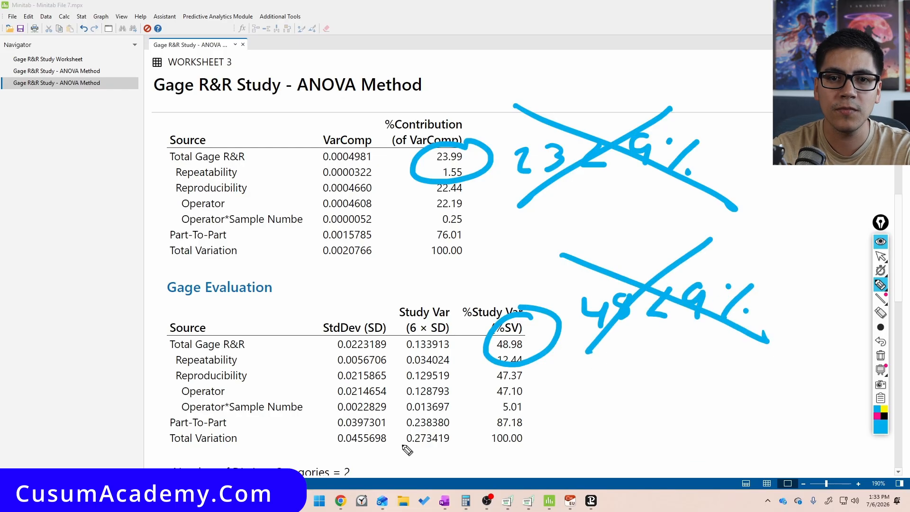
Examine the Number of Distinct Categories below the gage evaluation table
{"action": "key", "text": "ctrl+shift+2"}
{"action": "scroll", "coordinate": [401, 441], "scroll_direction": "down", "scroll_amount": 1}
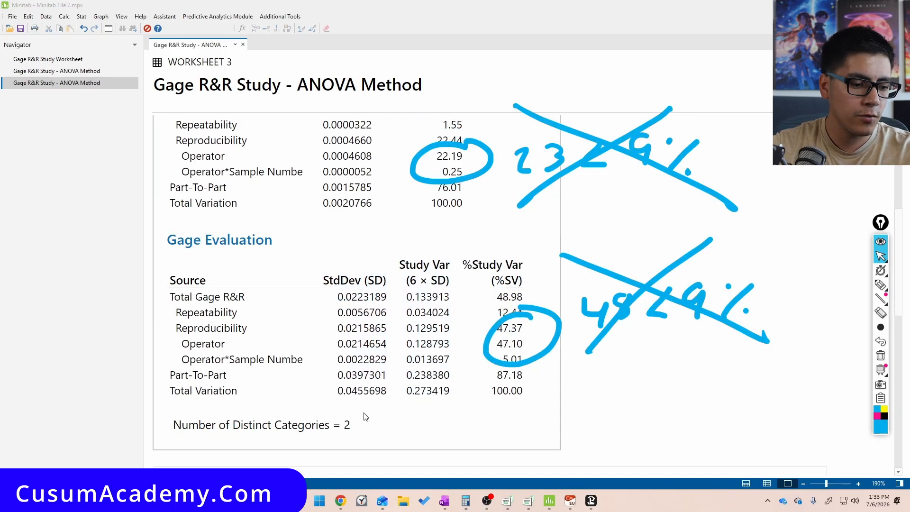
{"action": "key", "text": "ctrl+shift+7"}
{"action": "key", "text": "ctrl+shift+3"}
{"action": "left_click_drag", "start_coordinate": [360, 403], "coordinate": [342, 406]}
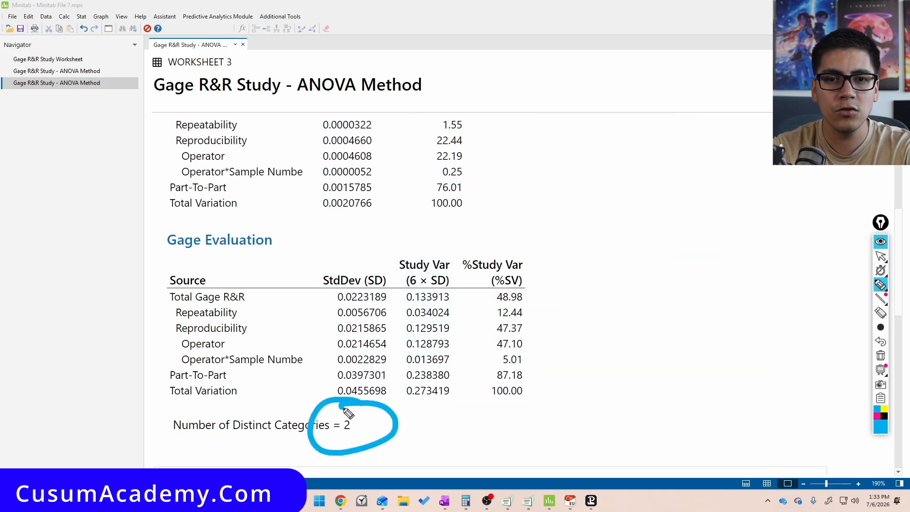
{"action": "mouse_move", "coordinate": [438, 421]}
{"action": "left_mouse_down"}
{"action": "mouse_move", "coordinate": [455, 439]}
{"action": "mouse_move", "coordinate": [498, 423]}
{"action": "mouse_move", "coordinate": [482, 446]}
{"action": "left_mouse_up"}
{"action": "left_click_drag", "start_coordinate": [531, 411], "coordinate": [519, 441]}
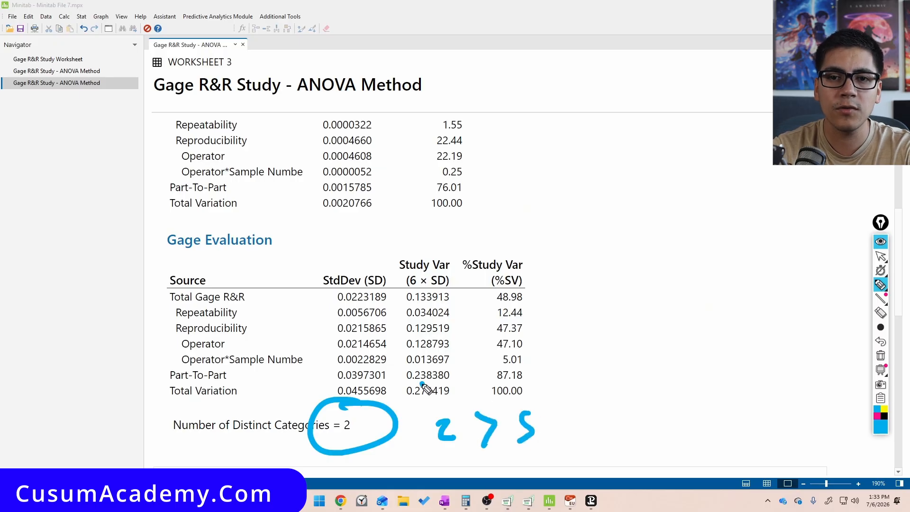
{"action": "left_click_drag", "start_coordinate": [422, 381], "coordinate": [594, 440]}
{"action": "left_click_drag", "start_coordinate": [580, 370], "coordinate": [410, 469]}
{"action": "mouse_move", "coordinate": [639, 247]}
{"action": "left_mouse_down"}
{"action": "mouse_move", "coordinate": [621, 223]}
{"action": "mouse_move", "coordinate": [630, 374]}
{"action": "mouse_move", "coordinate": [485, 241]}
{"action": "left_mouse_up"}
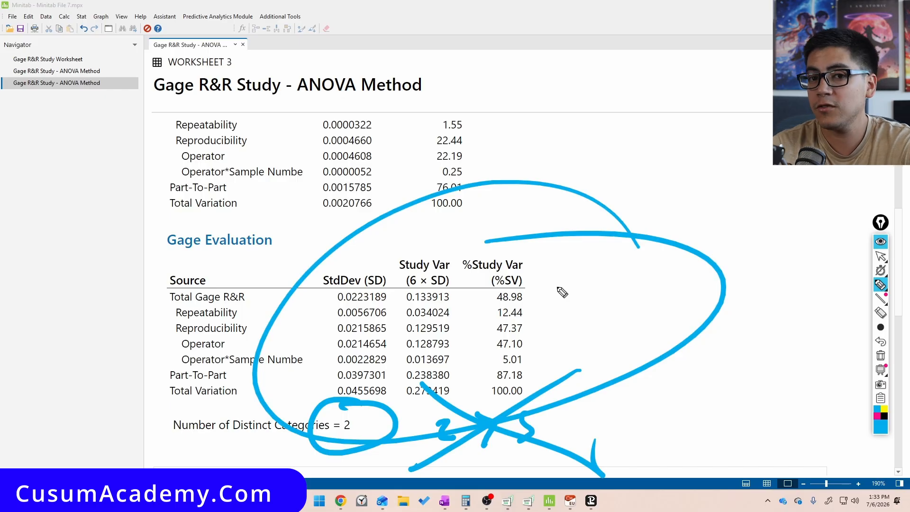
{"action": "key", "text": "ctrl+shift+7"}
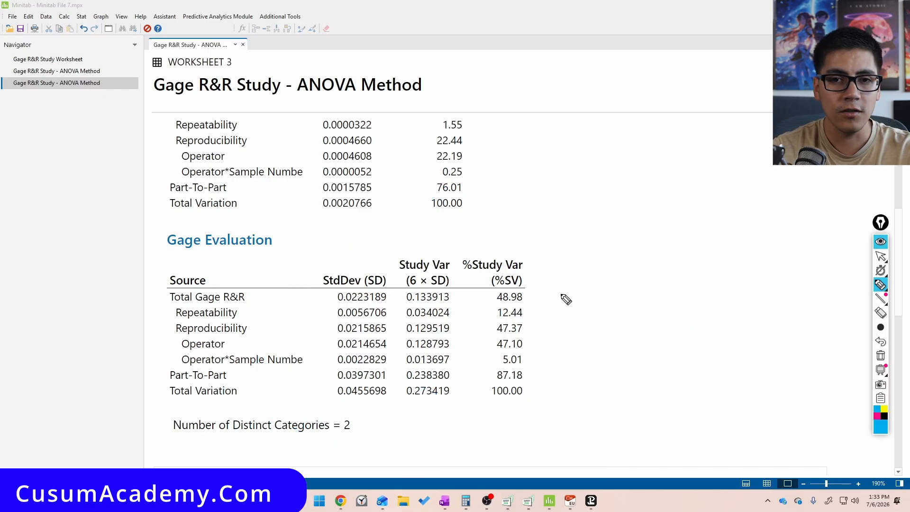
{"action": "key", "text": "ctrl+shift+2"}
{"action": "scroll", "coordinate": [568, 300], "scroll_direction": "down", "scroll_amount": 10}
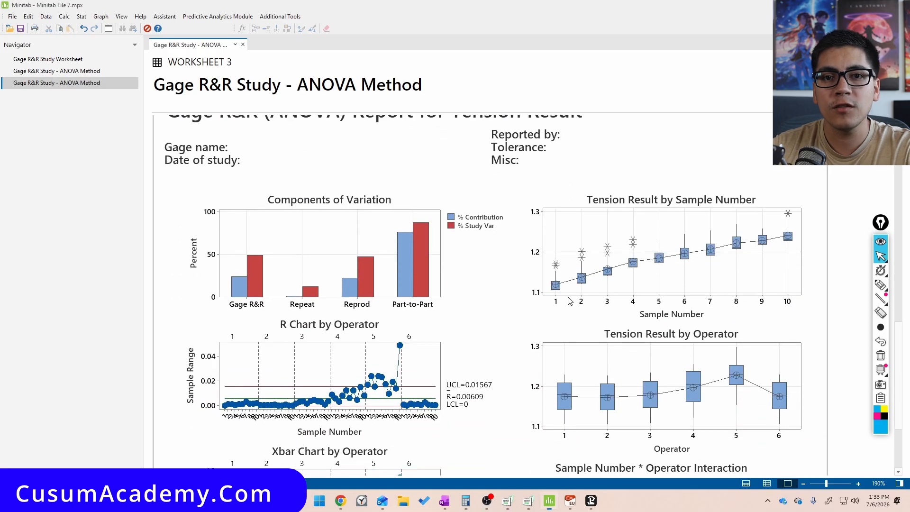
Open the Gage R&R report in the graph editor, maximized, and examine the Components of Variation chart
{"action": "double_click", "coordinate": [590, 151]}
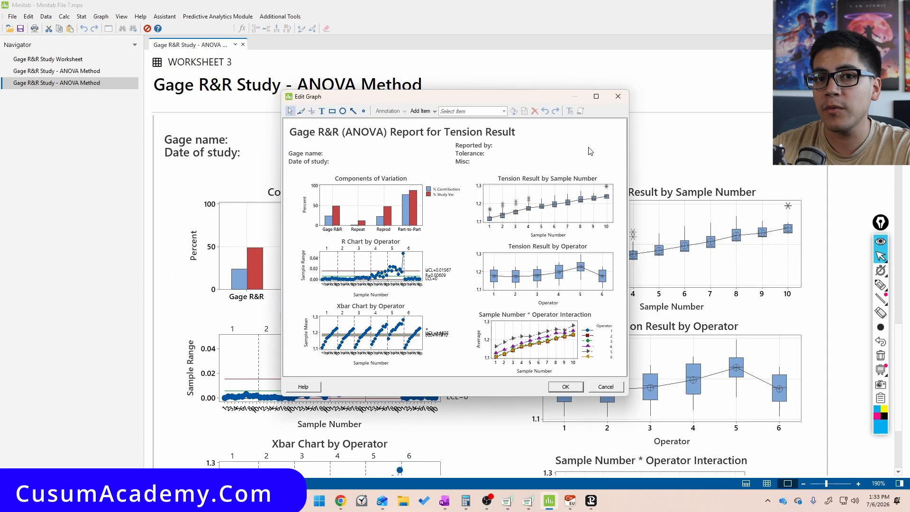
{"action": "left_click", "coordinate": [596, 96]}
{"action": "key", "text": "ctrl+shift+1"}
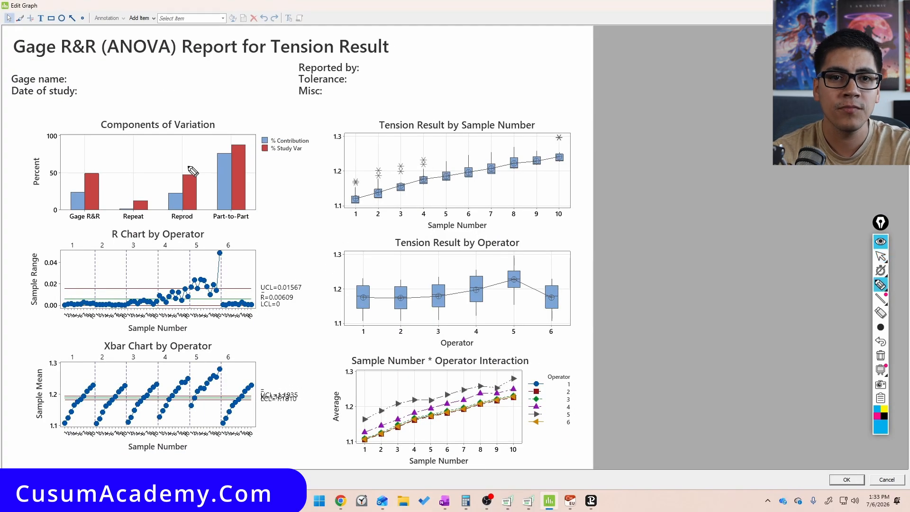
{"action": "mouse_move", "coordinate": [260, 124]}
{"action": "left_mouse_down"}
{"action": "mouse_move", "coordinate": [204, 192]}
{"action": "mouse_move", "coordinate": [278, 192]}
{"action": "mouse_move", "coordinate": [258, 118]}
{"action": "left_mouse_up"}
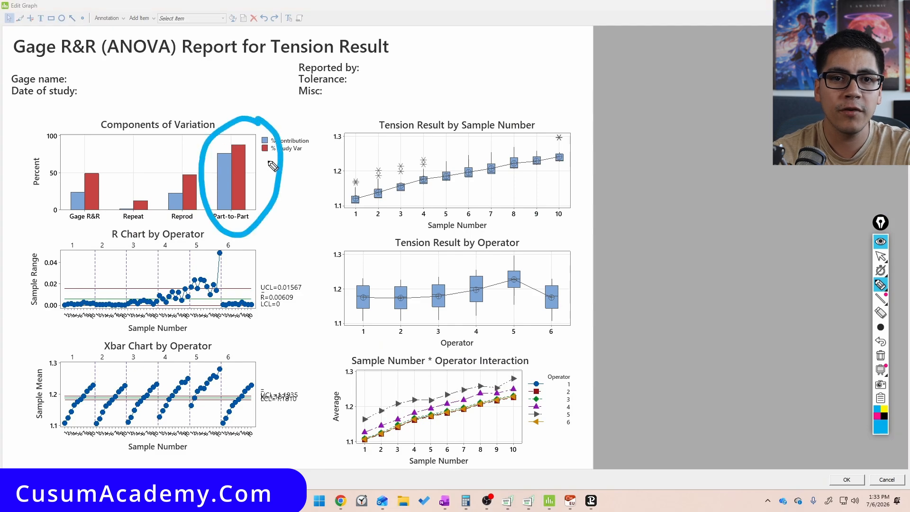
{"action": "left_click_drag", "start_coordinate": [272, 169], "coordinate": [260, 182]}
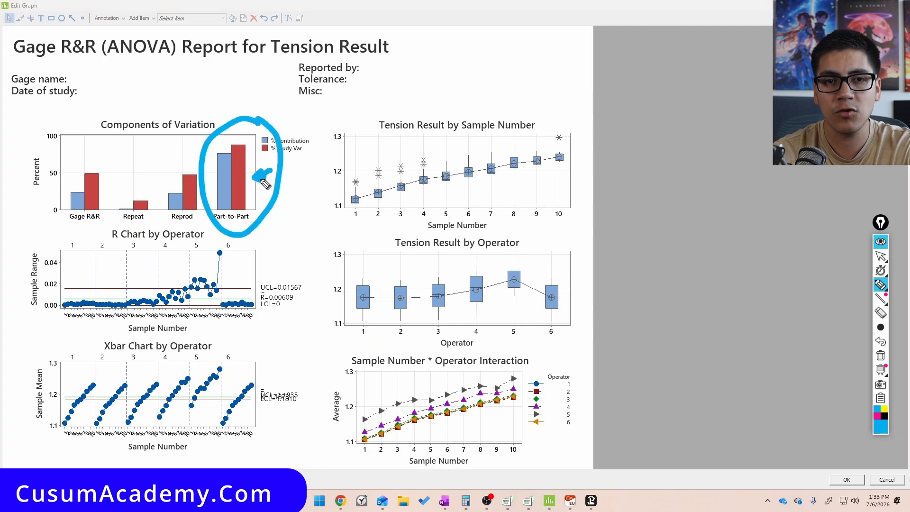
{"action": "mouse_move", "coordinate": [194, 177]}
{"action": "left_mouse_down"}
{"action": "mouse_move", "coordinate": [170, 162]}
{"action": "mouse_move", "coordinate": [206, 223]}
{"action": "mouse_move", "coordinate": [202, 168]}
{"action": "left_mouse_up"}
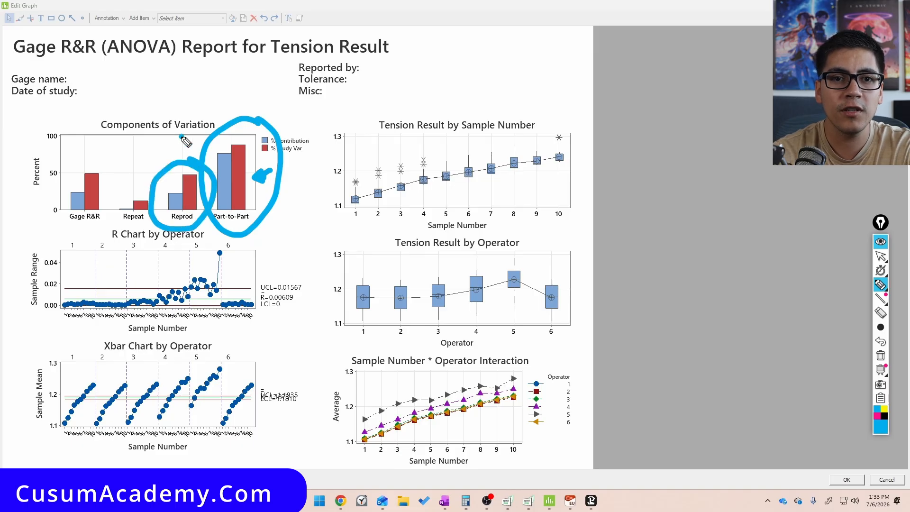